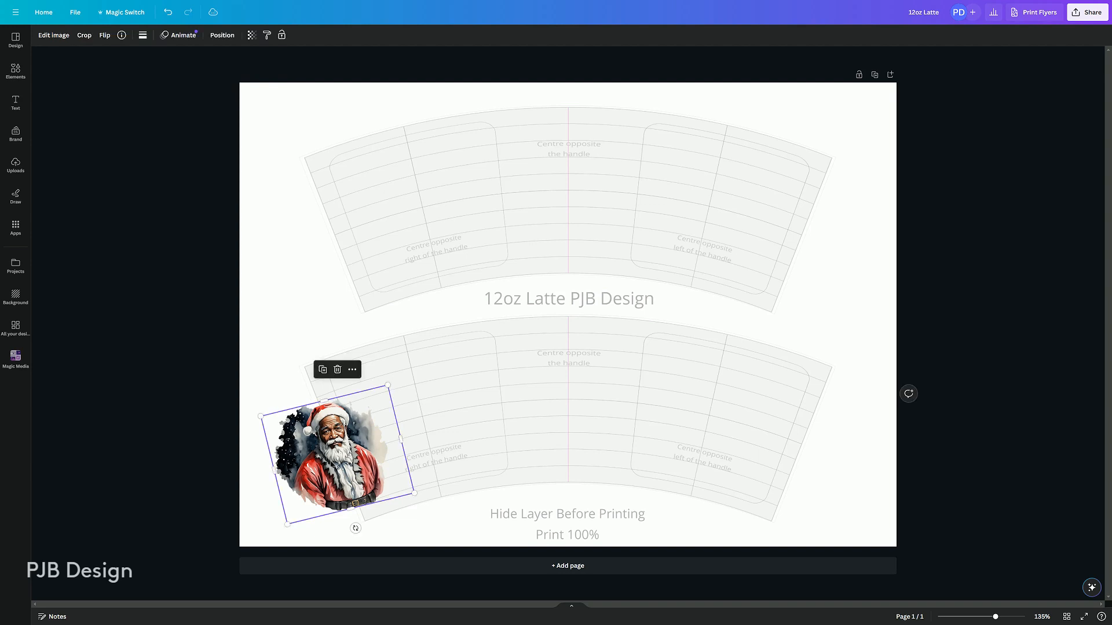
Position the Santa image over the "Centre opposite right of the handle" area of the lower mug template
drag(332, 464, 415, 429)
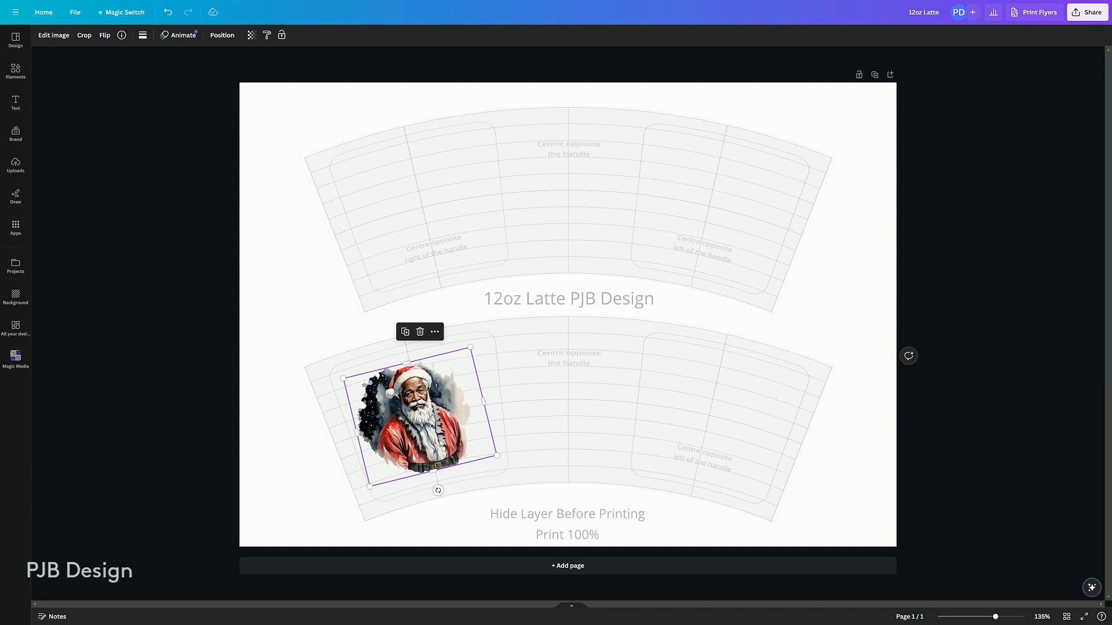
mouse_move(428, 432)
mouse_down()
mouse_move(431, 443)
mouse_move(432, 430)
mouse_up()
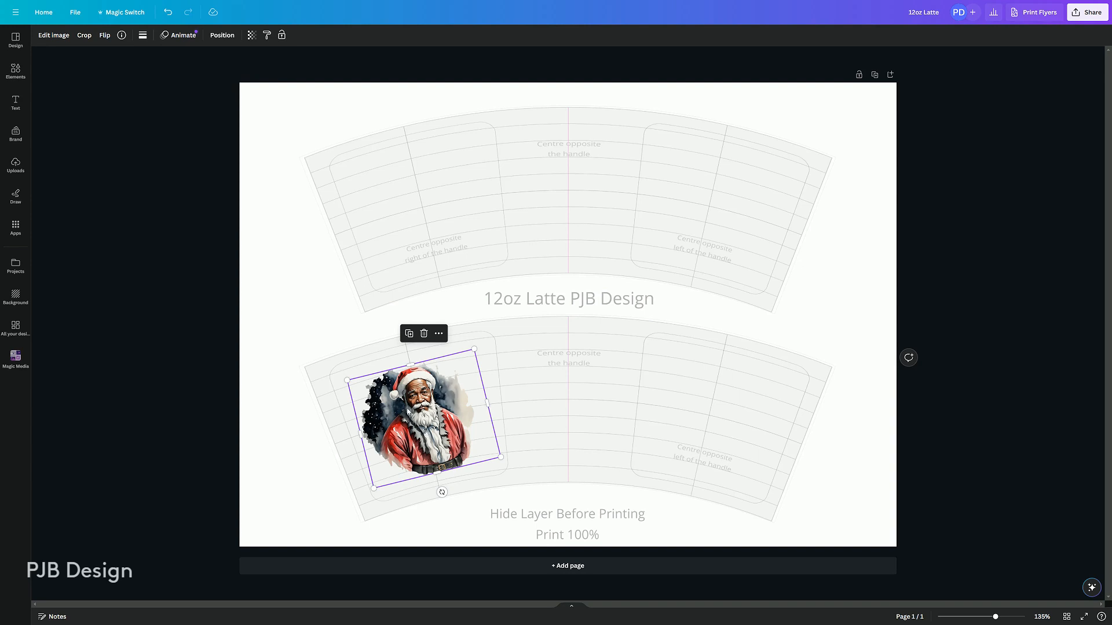
click(281, 338)
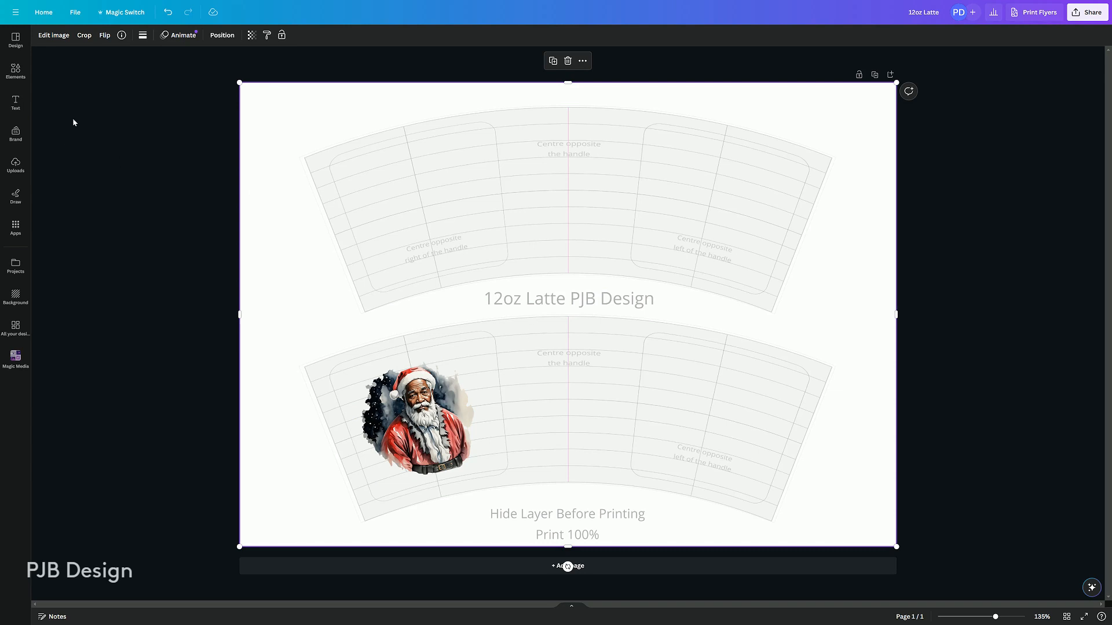
Add a text box to the page reading "Merry Christmas"
click(15, 103)
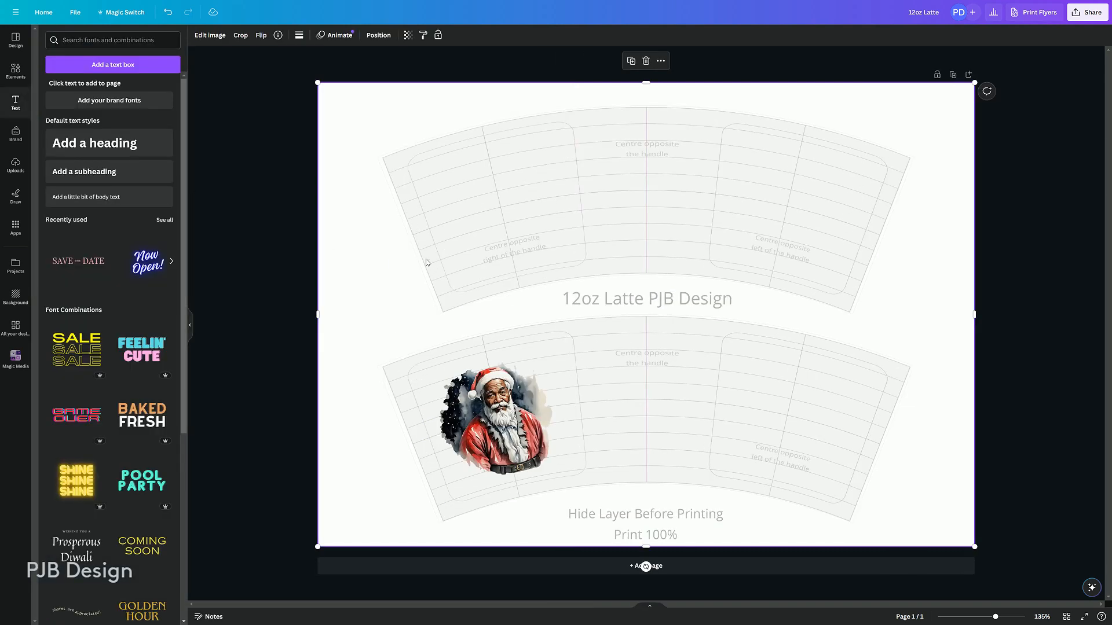
click(159, 66)
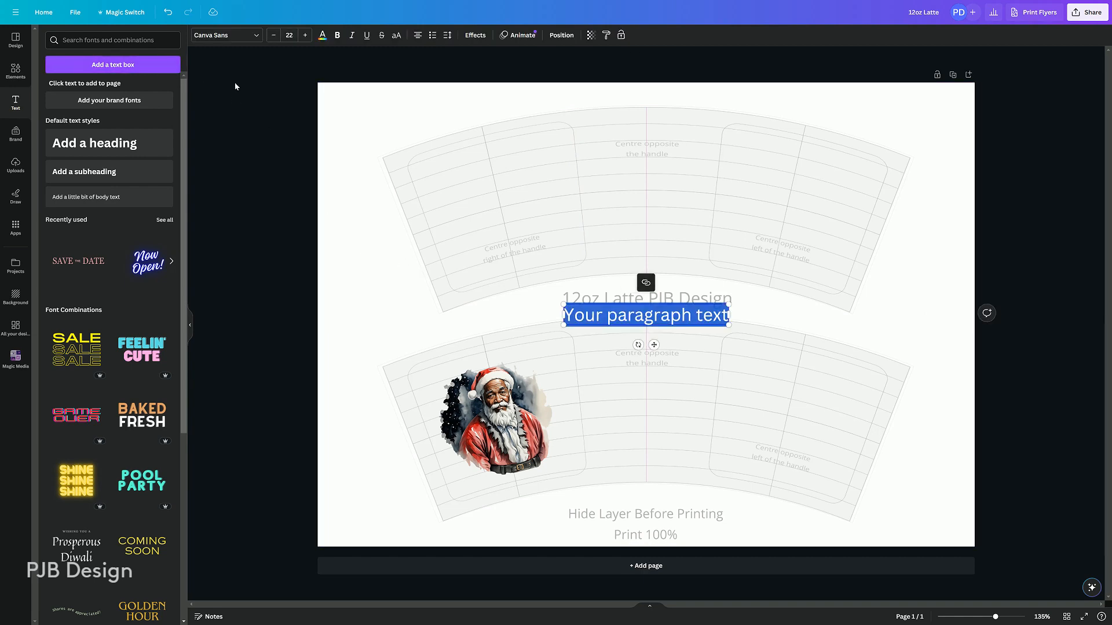
click(190, 325)
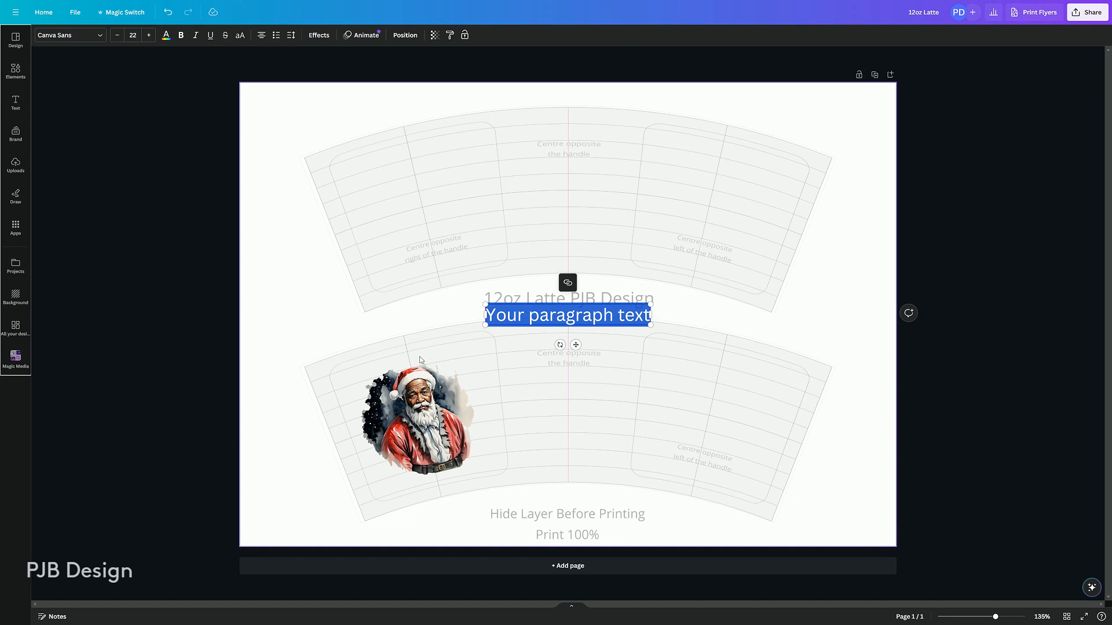
triple_click(570, 315)
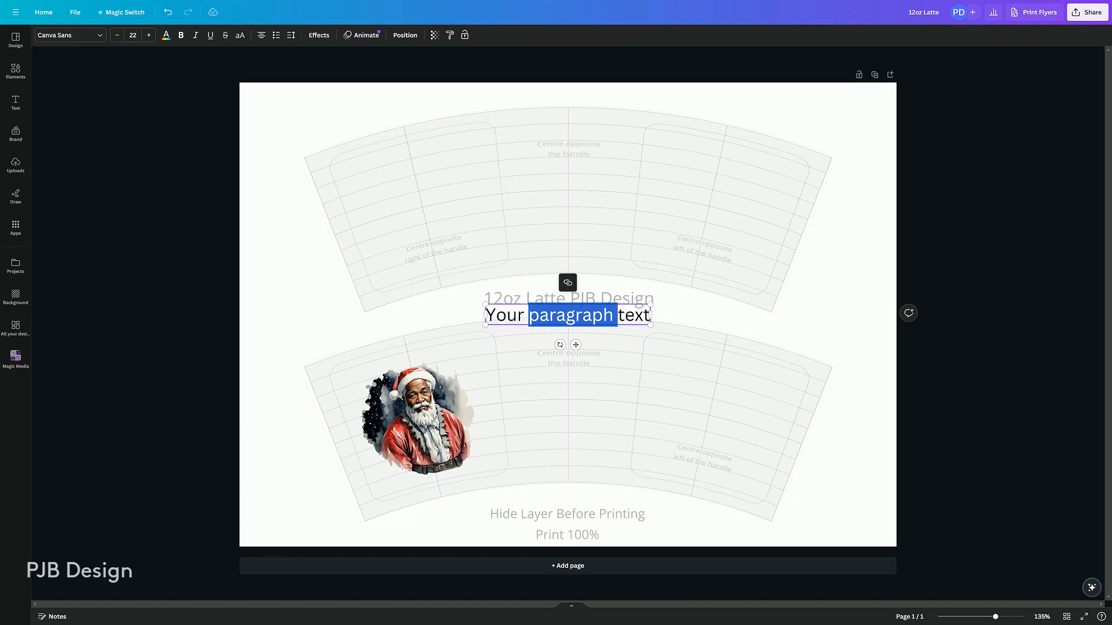
text(Merry)
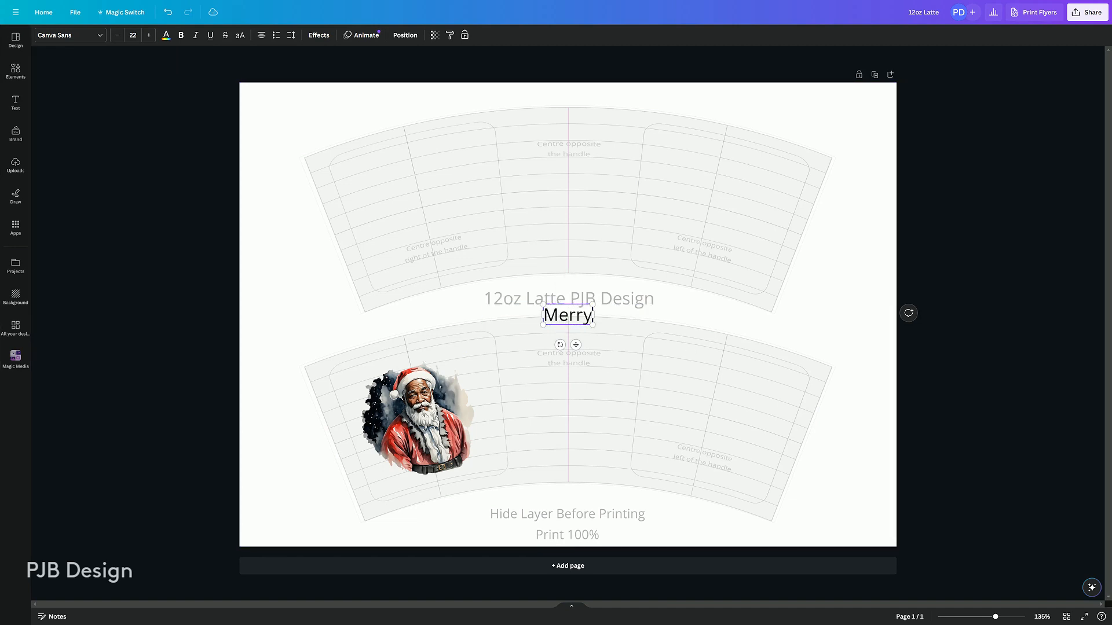
text( Christmas)
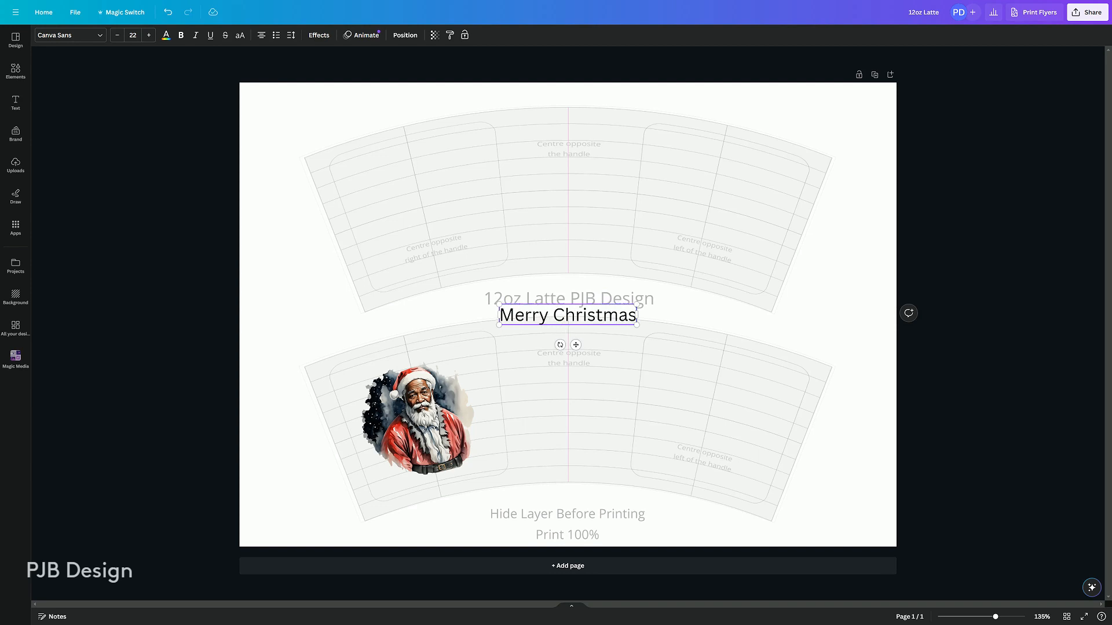
key(Return)
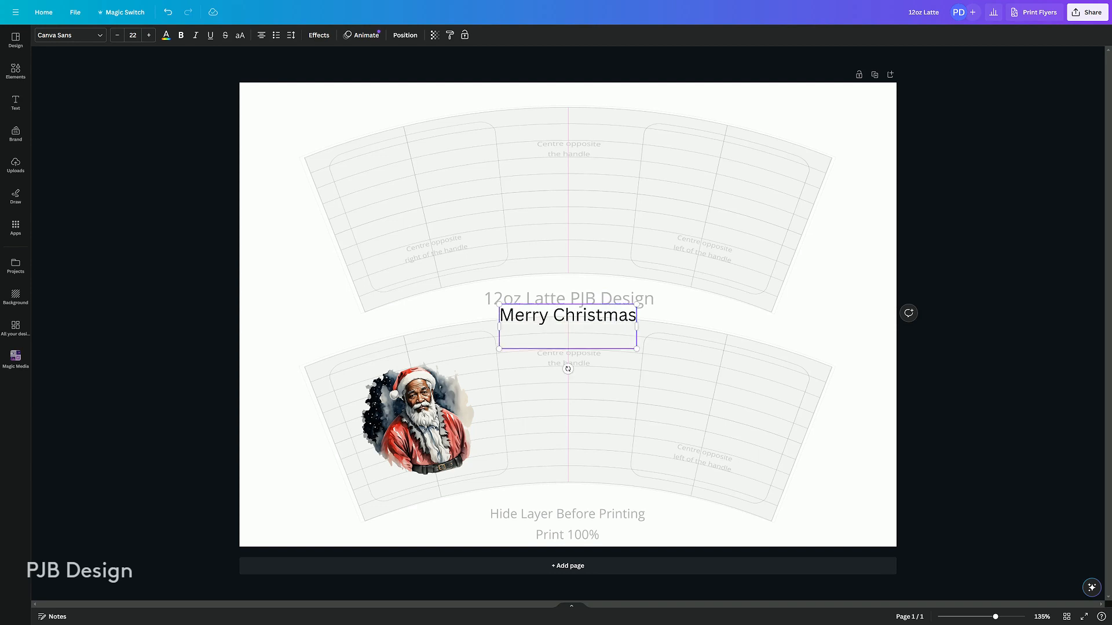
key(BackSpace)
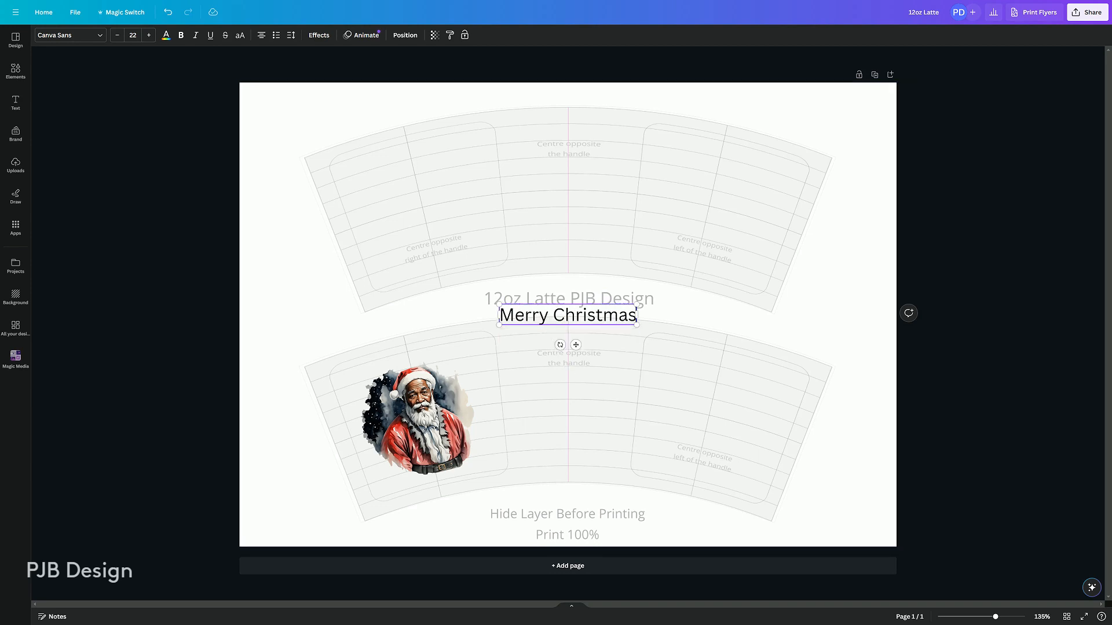
click(565, 316)
click(545, 354)
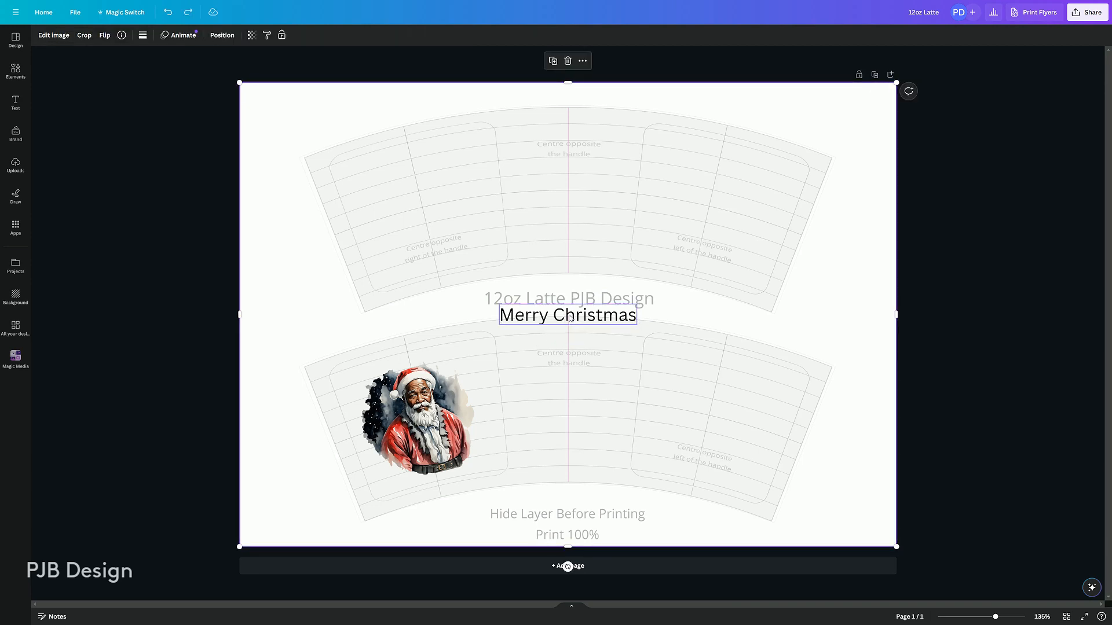
Move the "Merry Christmas" text near the upper edge of the upper template's left area and tilt it to about -13° along the guideline
drag(570, 318, 415, 202)
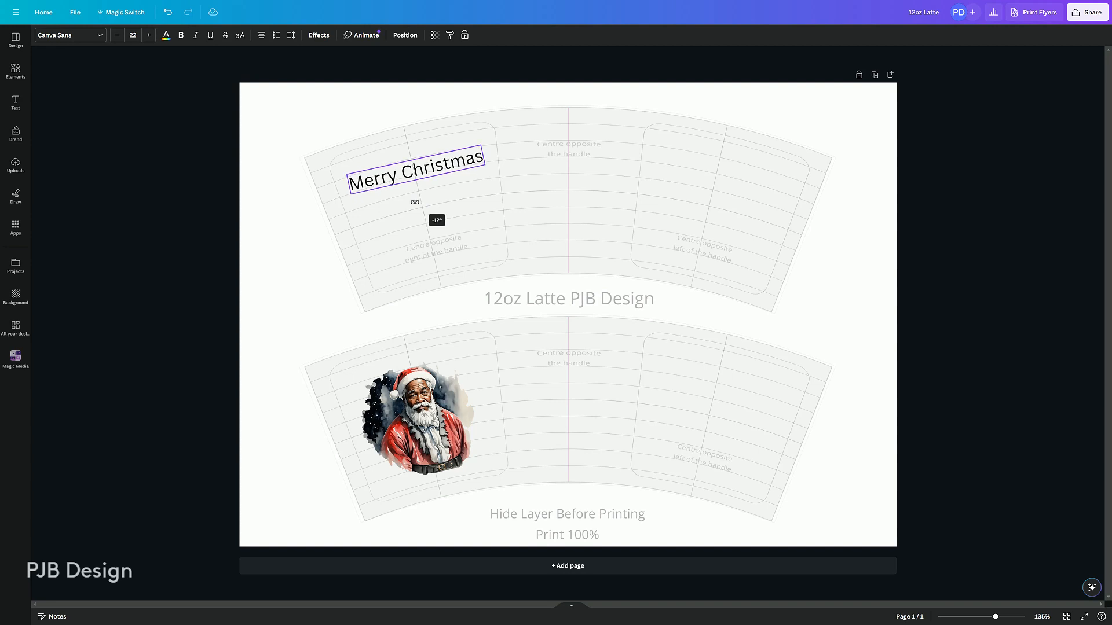
drag(415, 202, 415, 203)
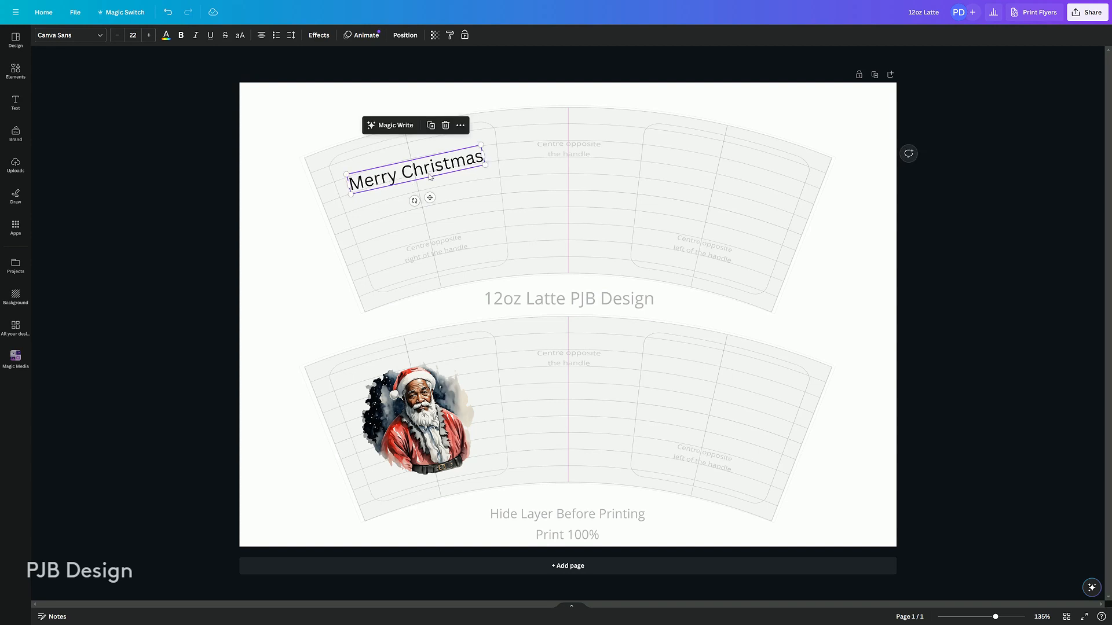
drag(429, 170, 423, 166)
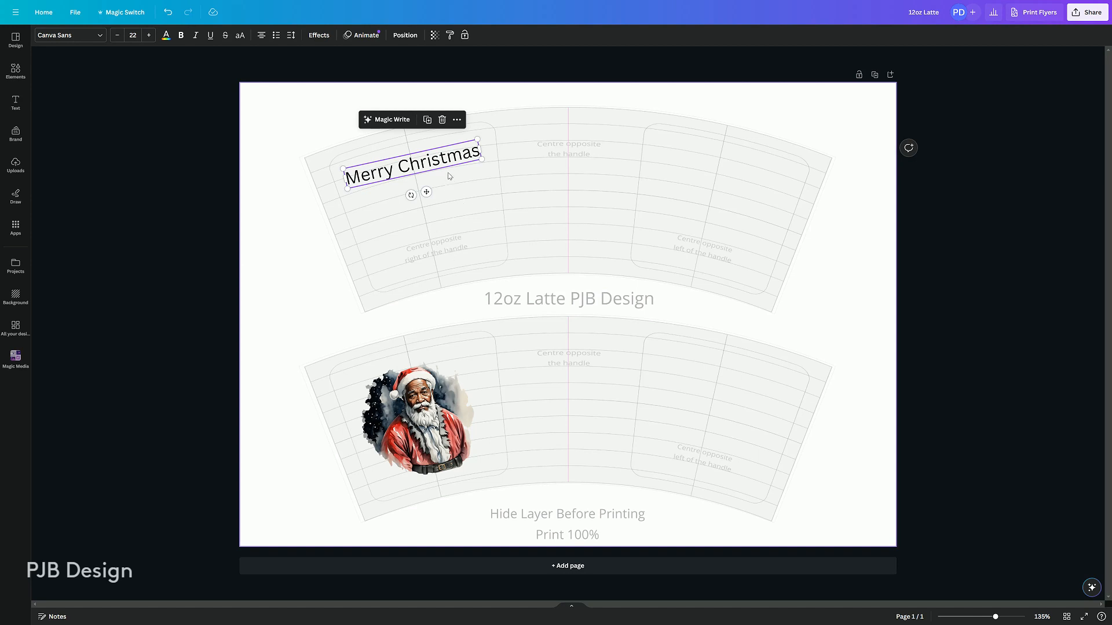
drag(436, 164, 433, 155)
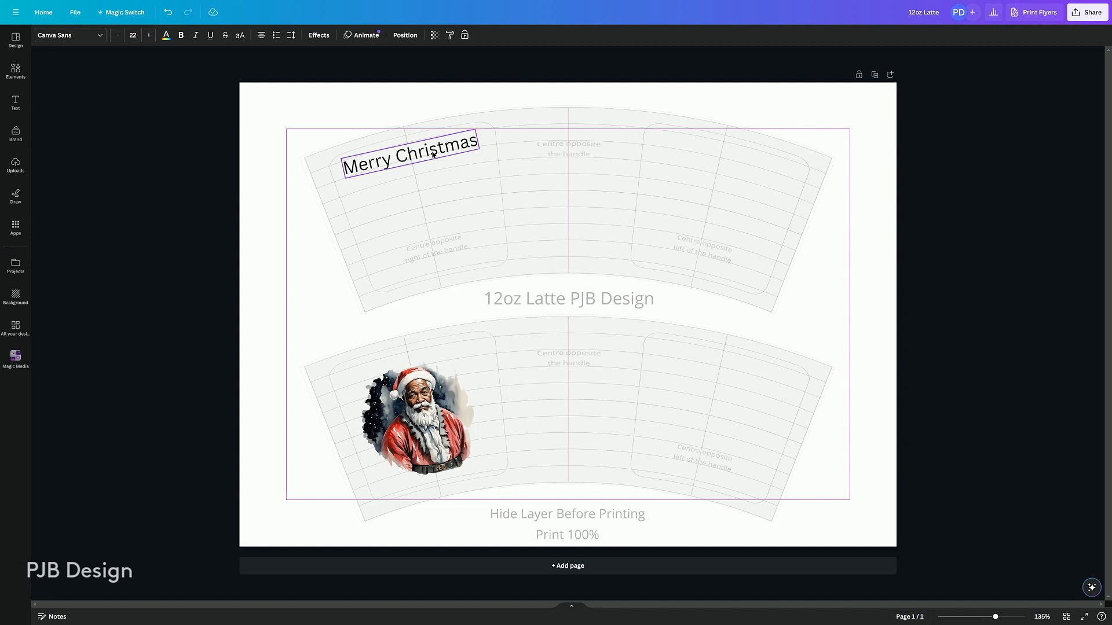
drag(433, 155, 409, 186)
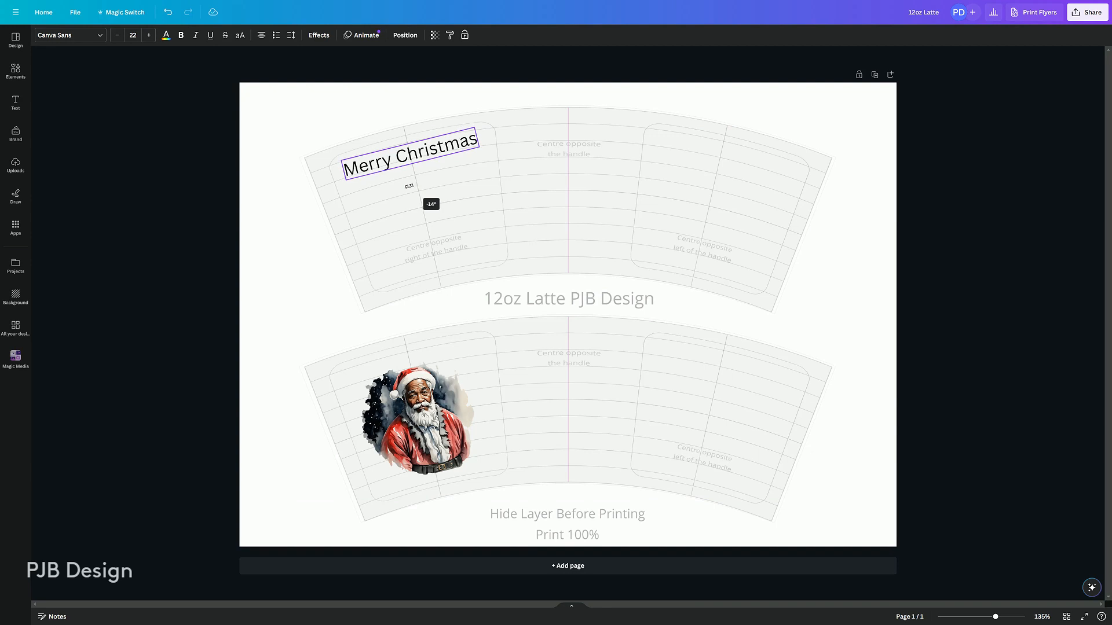
drag(409, 186, 409, 186)
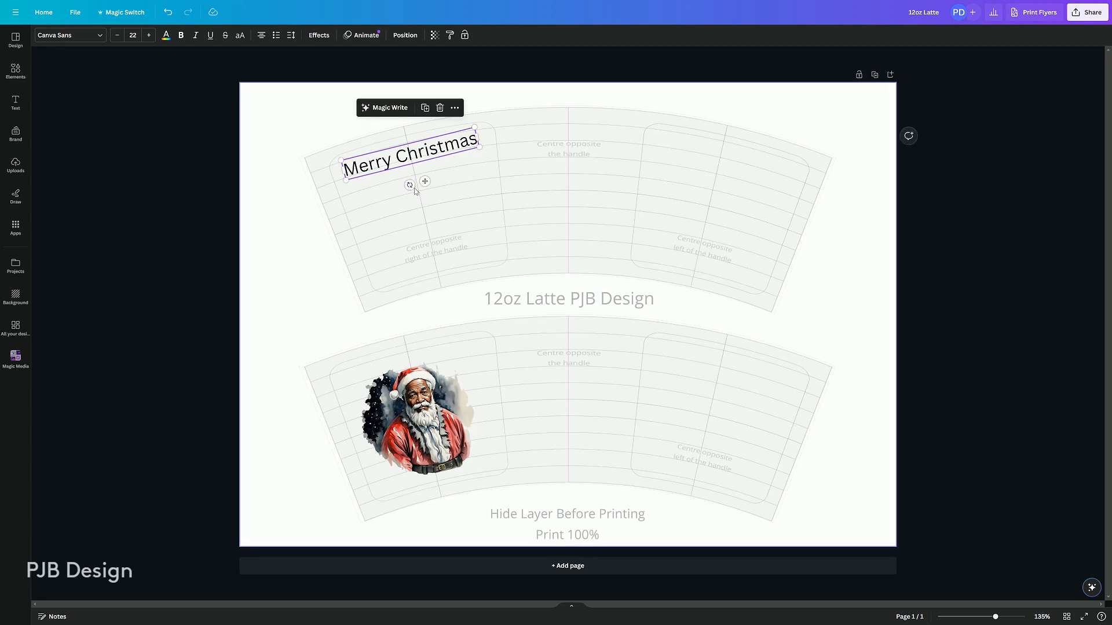
drag(409, 184, 410, 186)
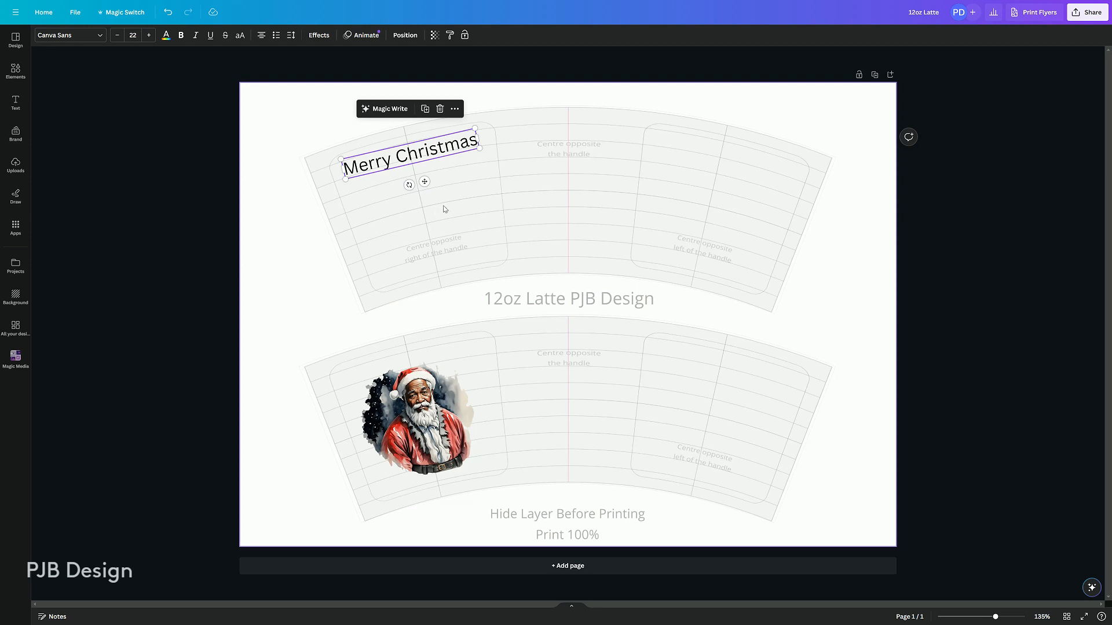
Apply the Curve shape effect to the "Merry Christmas" text with a curve value of 7
click(421, 155)
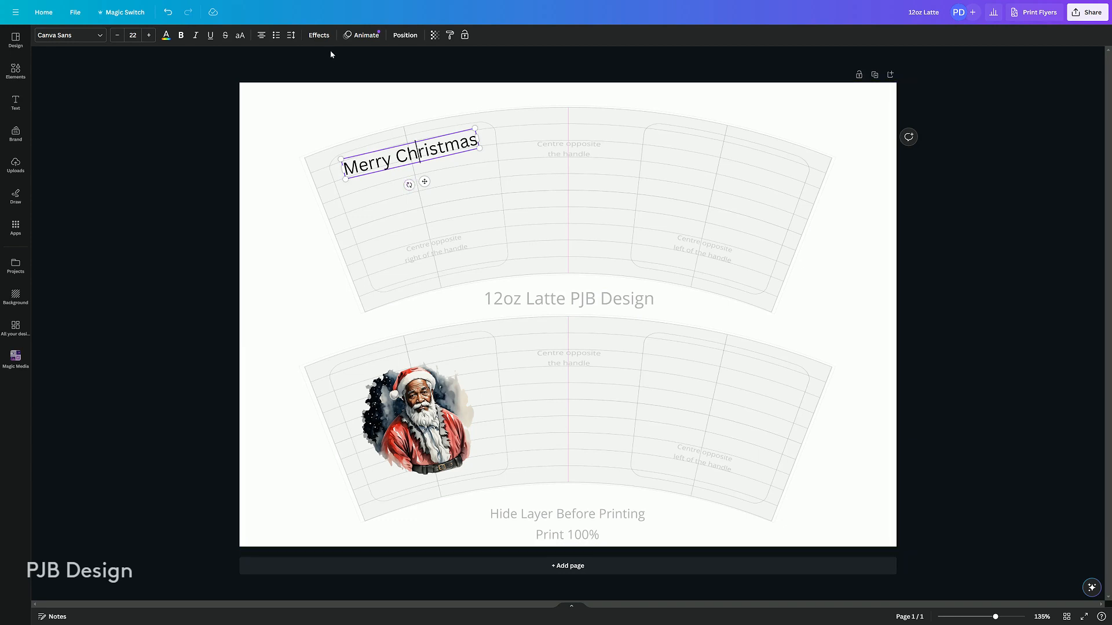
click(317, 35)
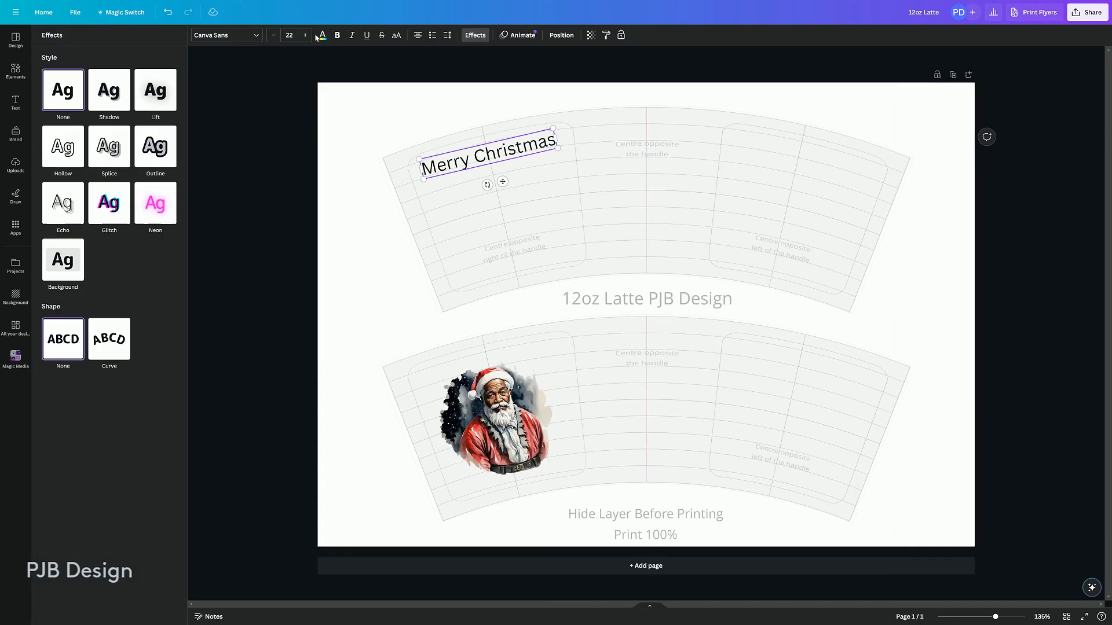
click(109, 339)
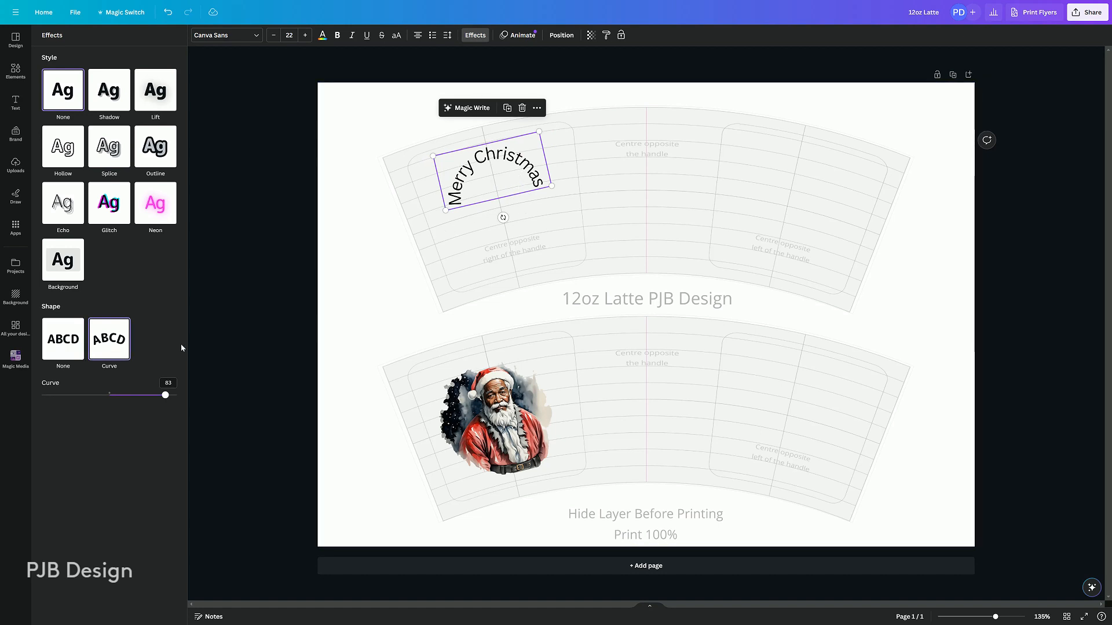
drag(165, 396, 114, 395)
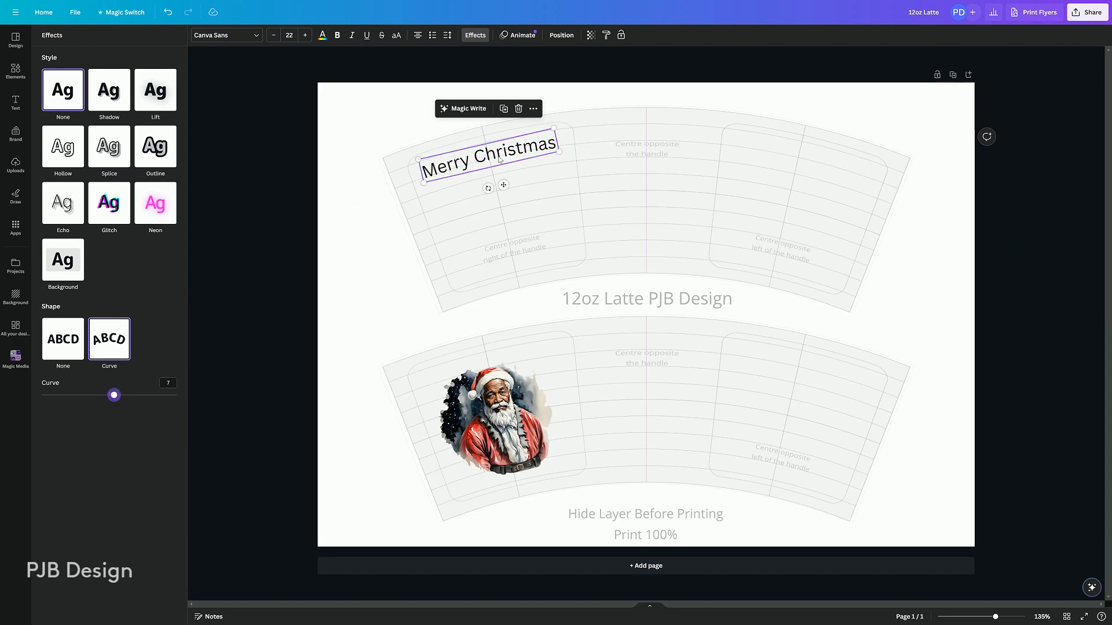
Fine-tune the curved text's position and tilt to about -13°, and set its curve value to 6.5
drag(495, 159, 499, 157)
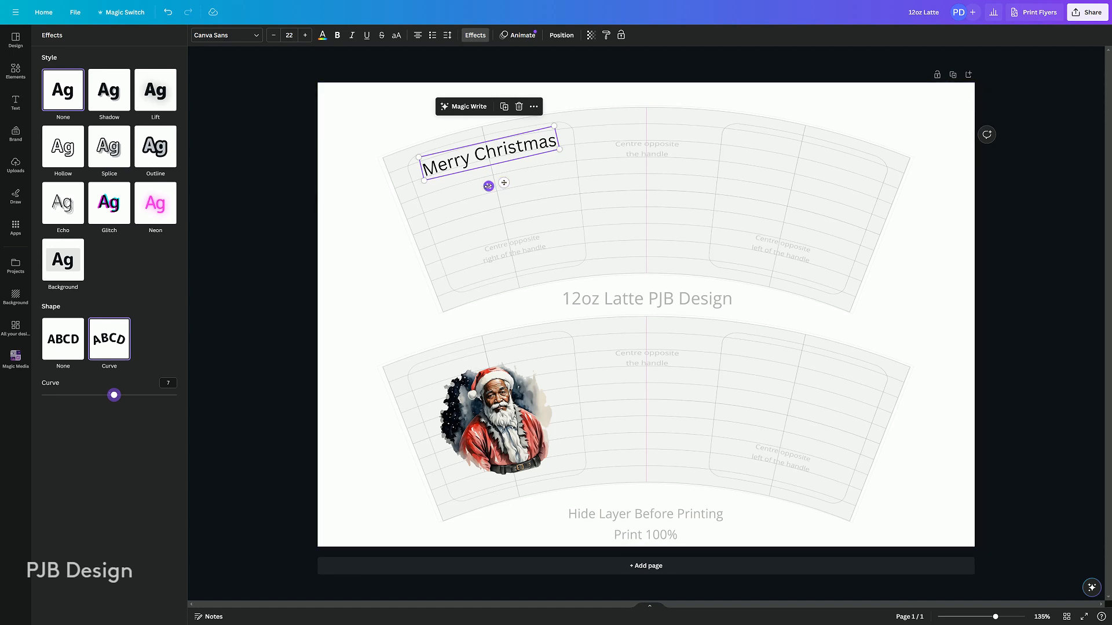
drag(489, 185, 487, 185)
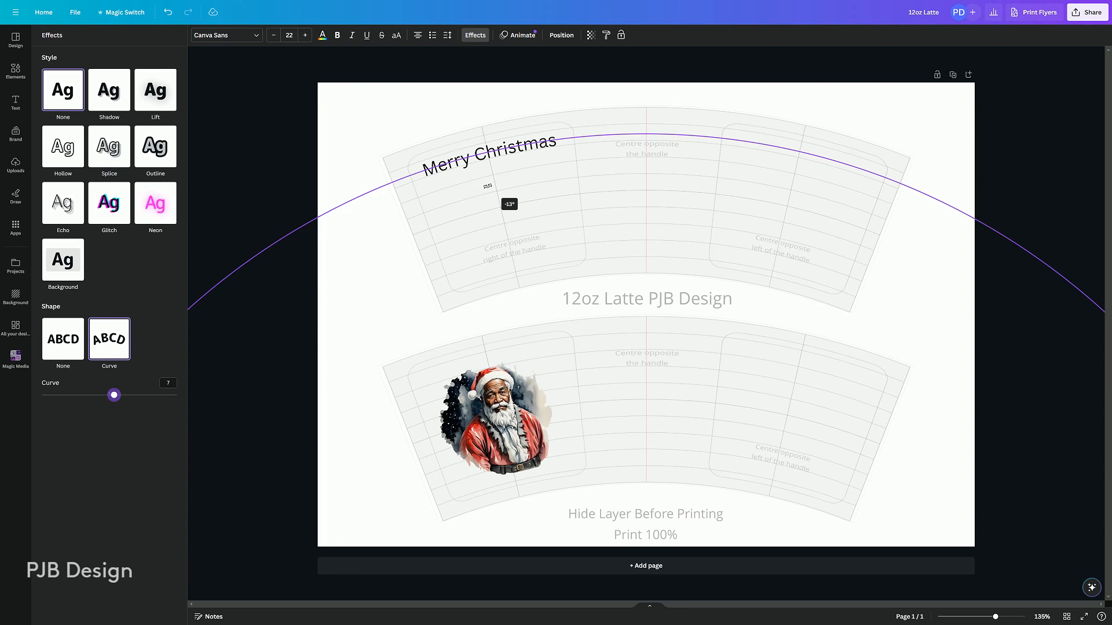
drag(487, 186, 487, 185)
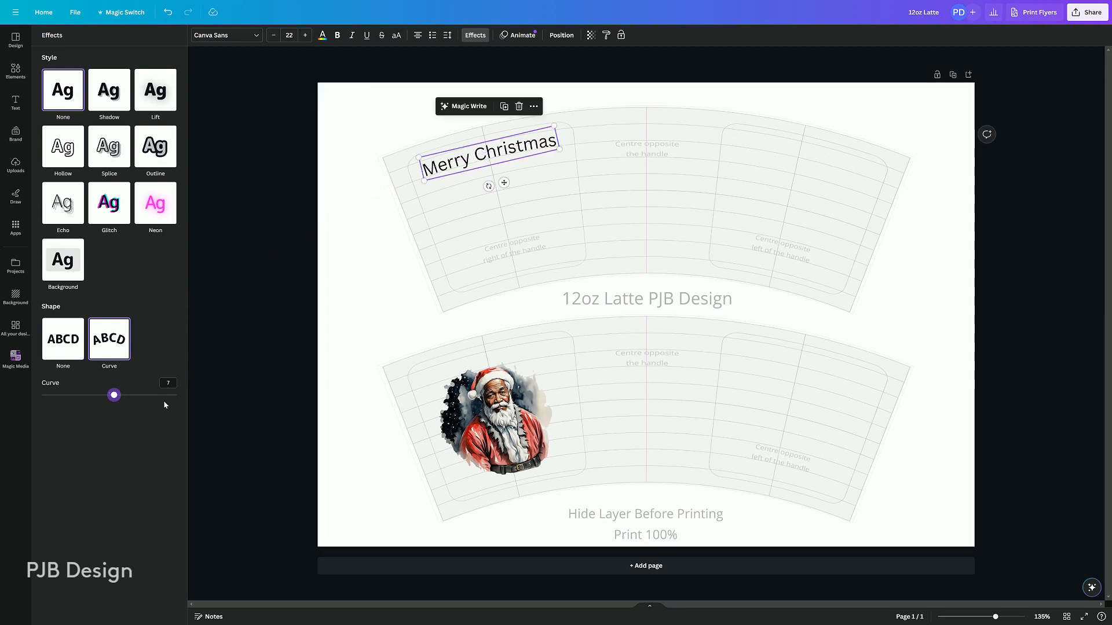
click(168, 382)
key(BackSpace)
text(6.5)
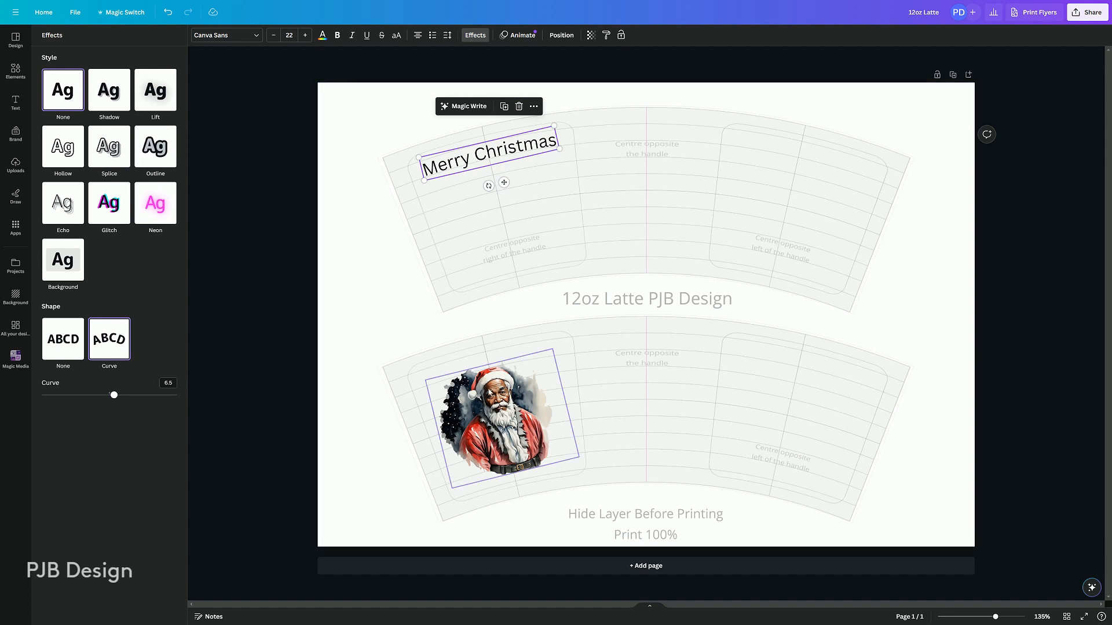
Move the Santa image directly beneath the "Merry Christmas" text, enlarge it slightly, and adjust its tilt and position to fit the area
click(501, 430)
drag(436, 426, 435, 226)
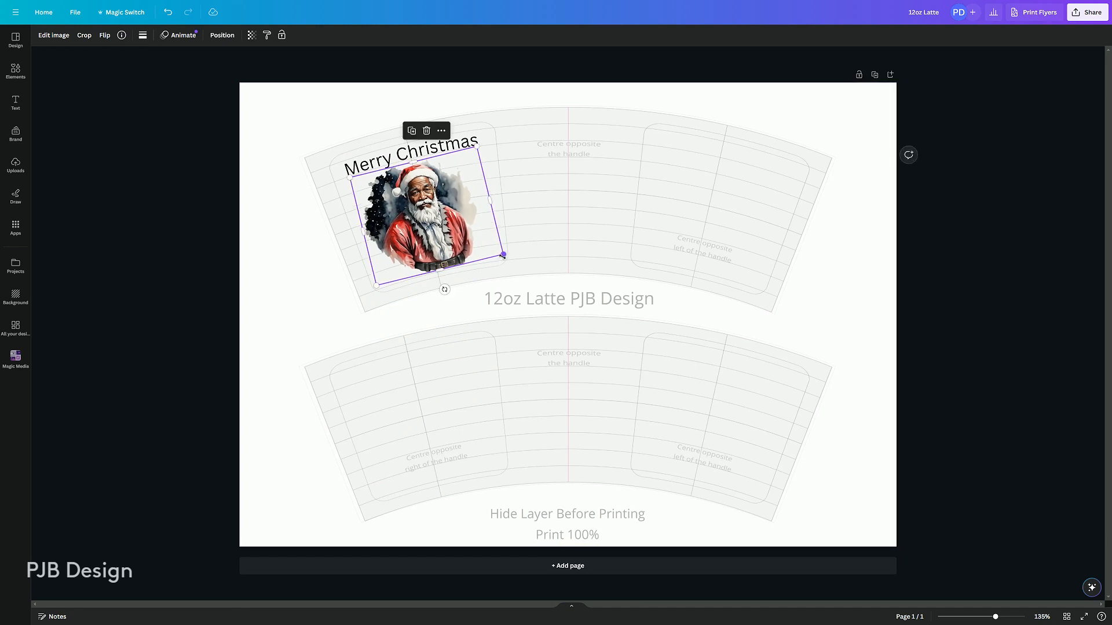
drag(502, 255, 516, 265)
drag(456, 234, 448, 234)
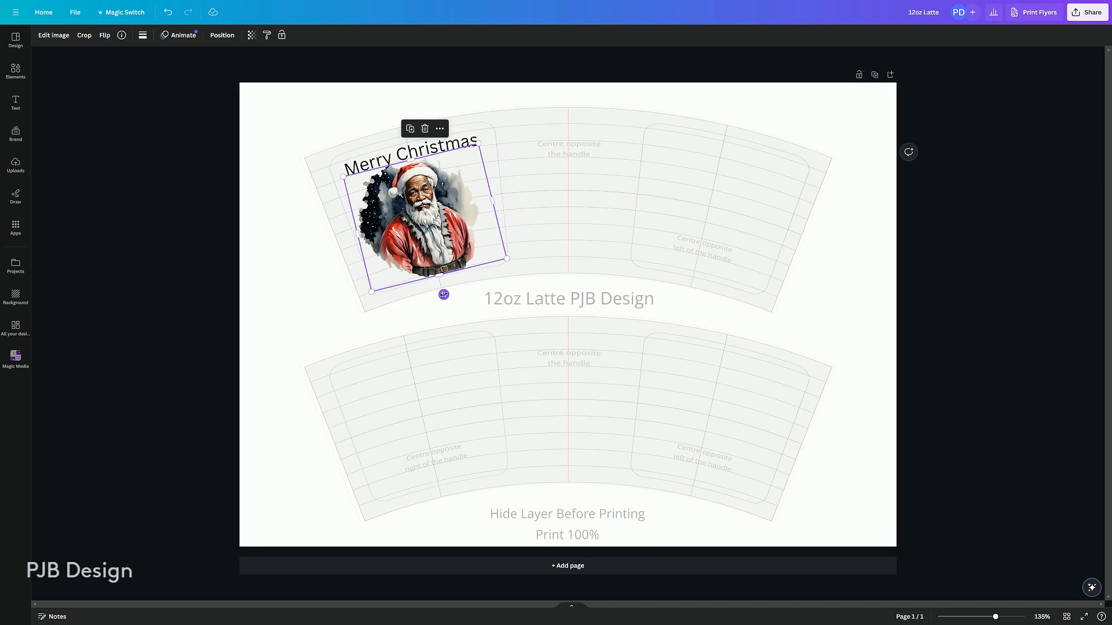
drag(443, 295, 445, 294)
drag(436, 233, 439, 234)
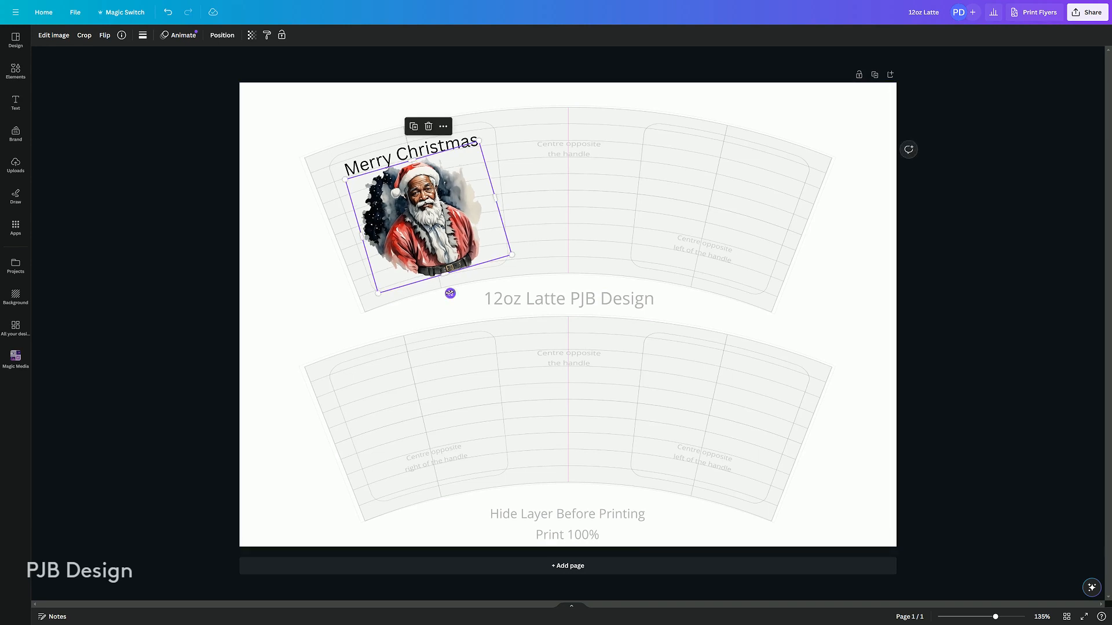
drag(450, 293, 449, 294)
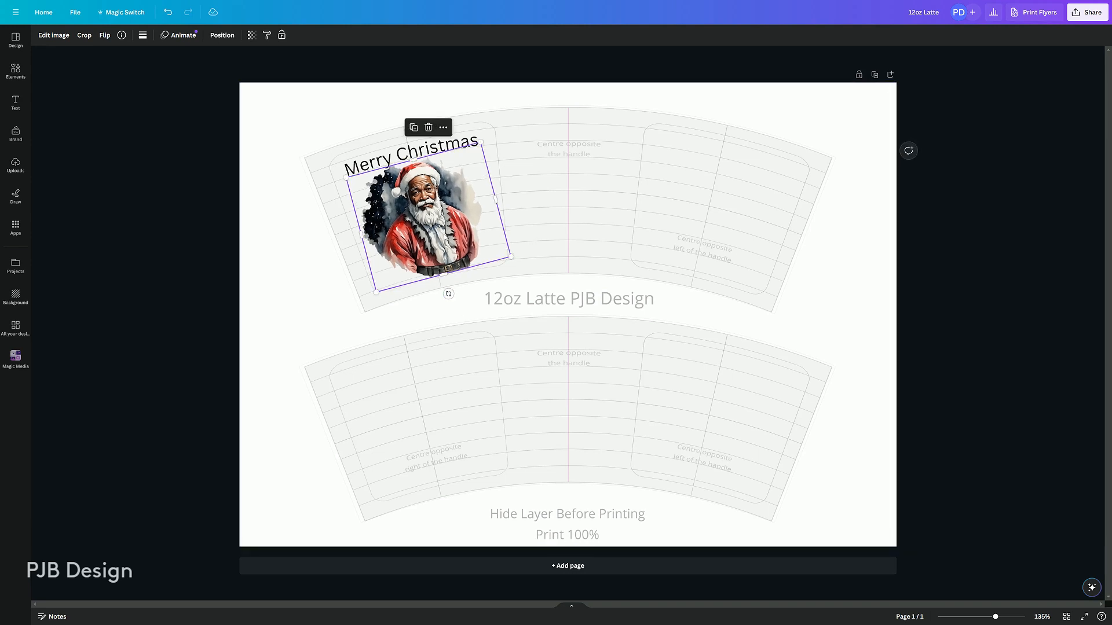
click(407, 320)
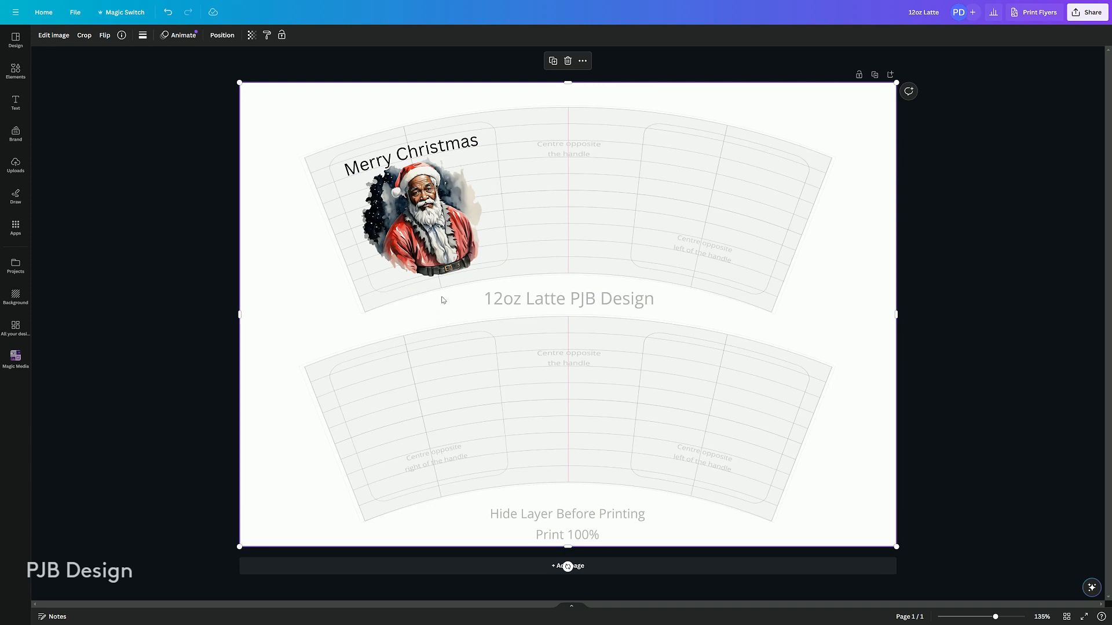
Group the Santa image with the "Merry Christmas" text
click(449, 244)
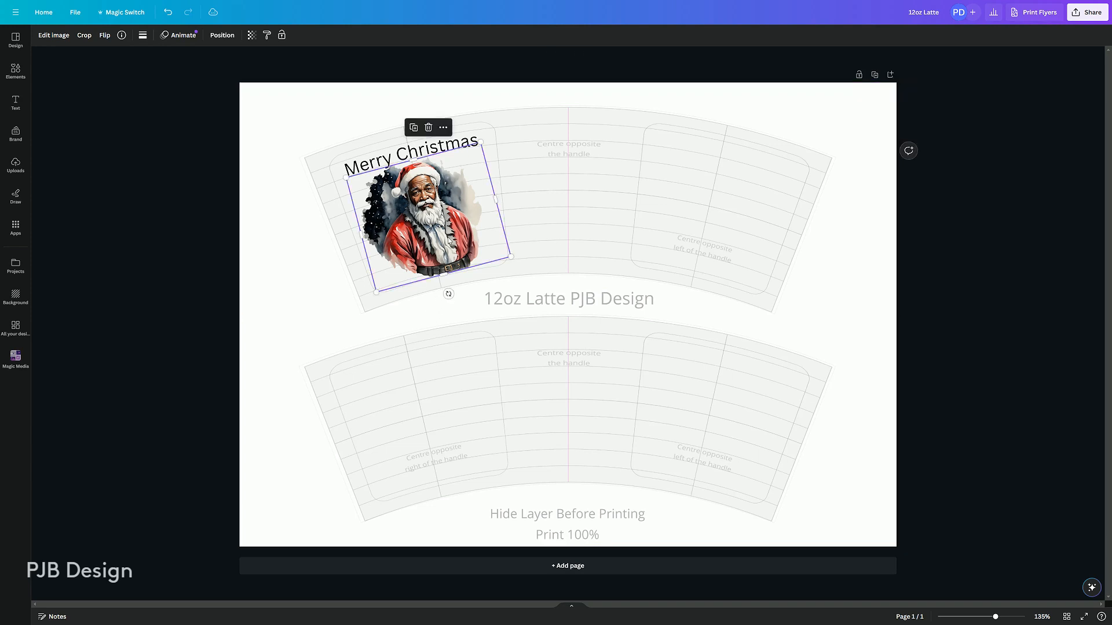
shift+click(379, 163)
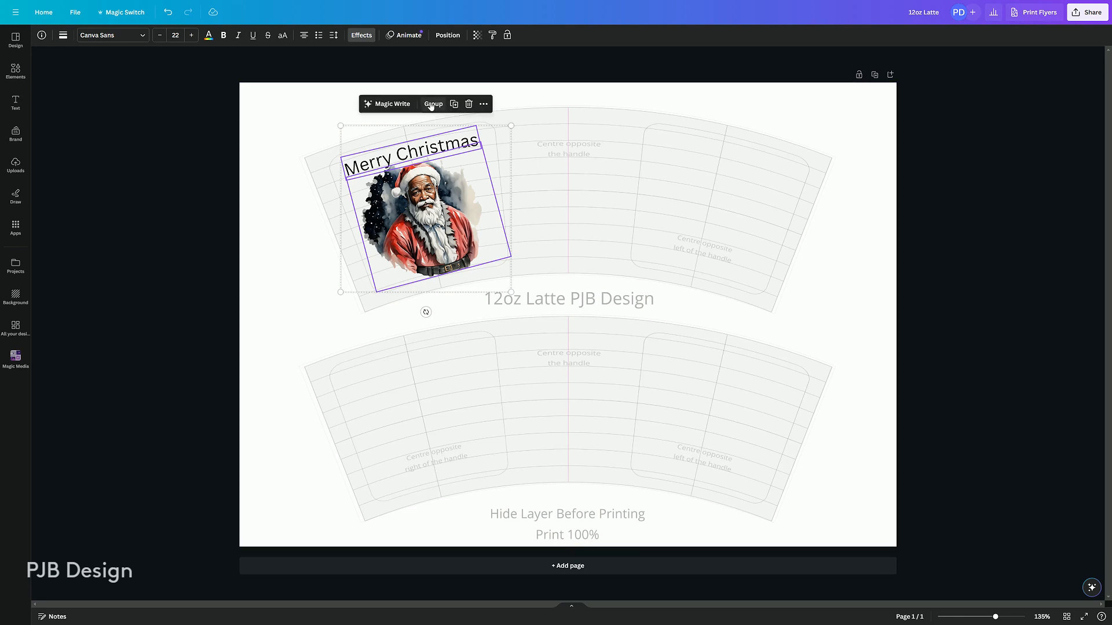
click(430, 105)
Copy the grouped Santa and "Merry Christmas" design and place the duplicate in the matching left-hand area of the lower mug template
right_click(426, 237)
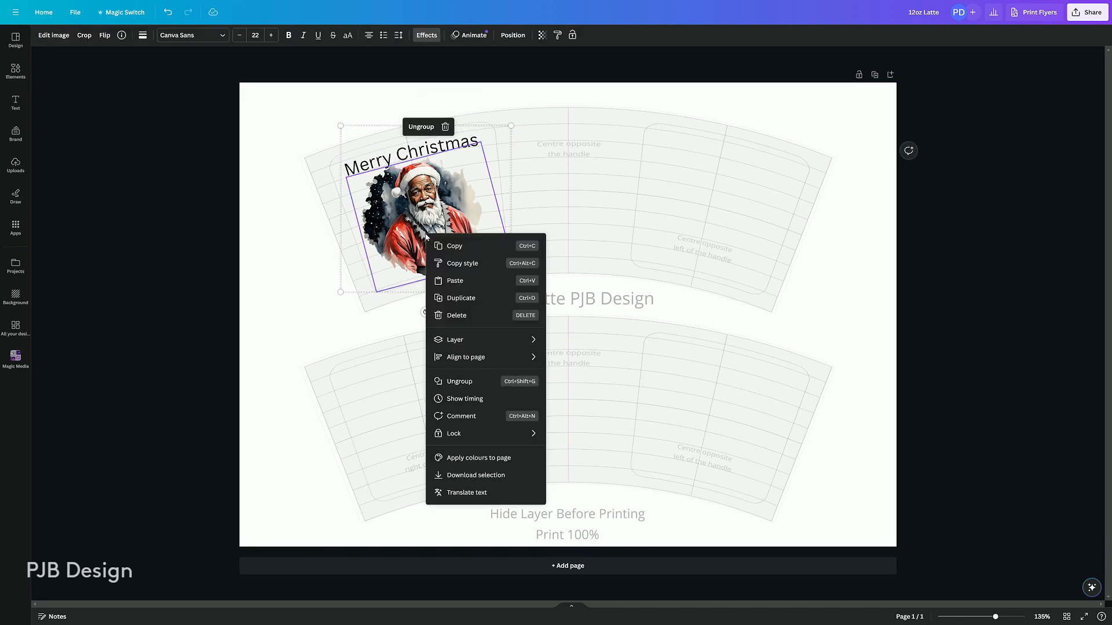
click(459, 248)
click(607, 214)
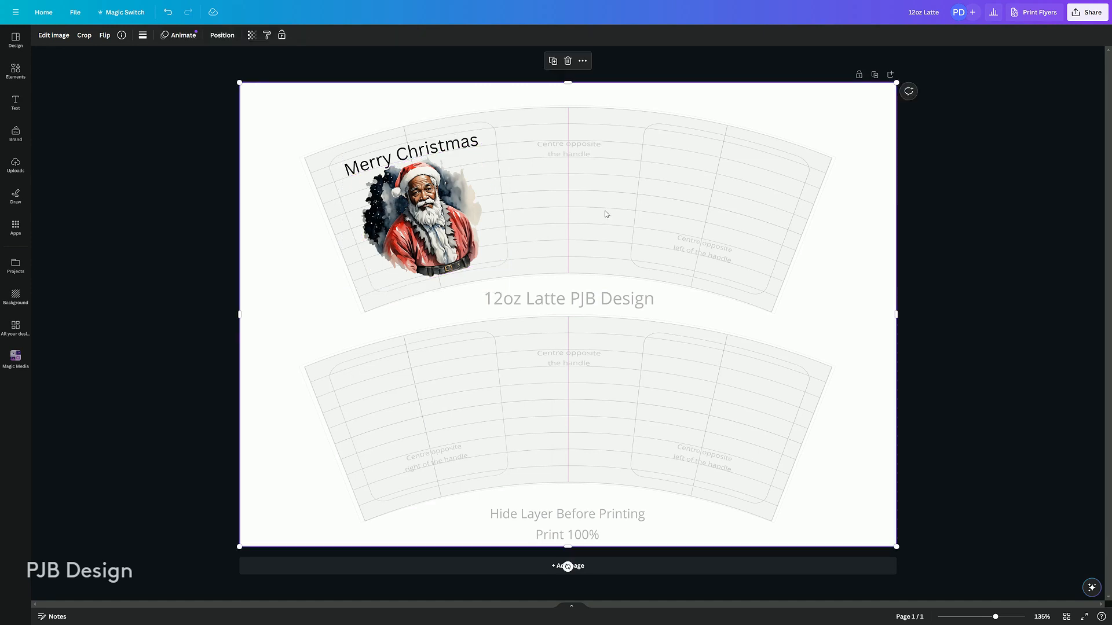
right_click(606, 214)
click(631, 258)
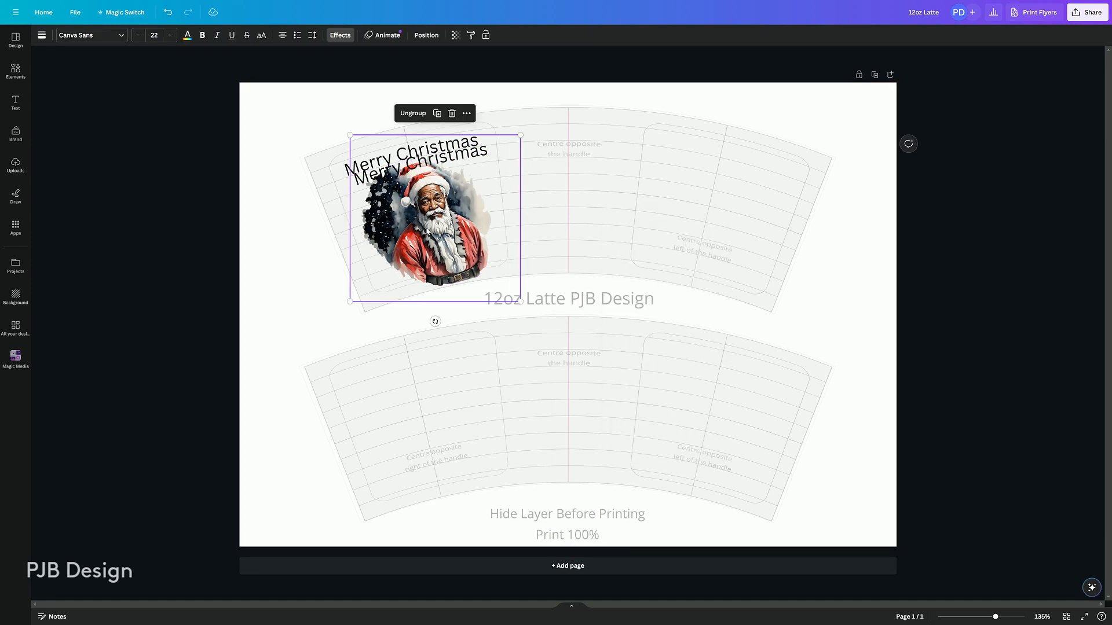
drag(430, 229, 423, 422)
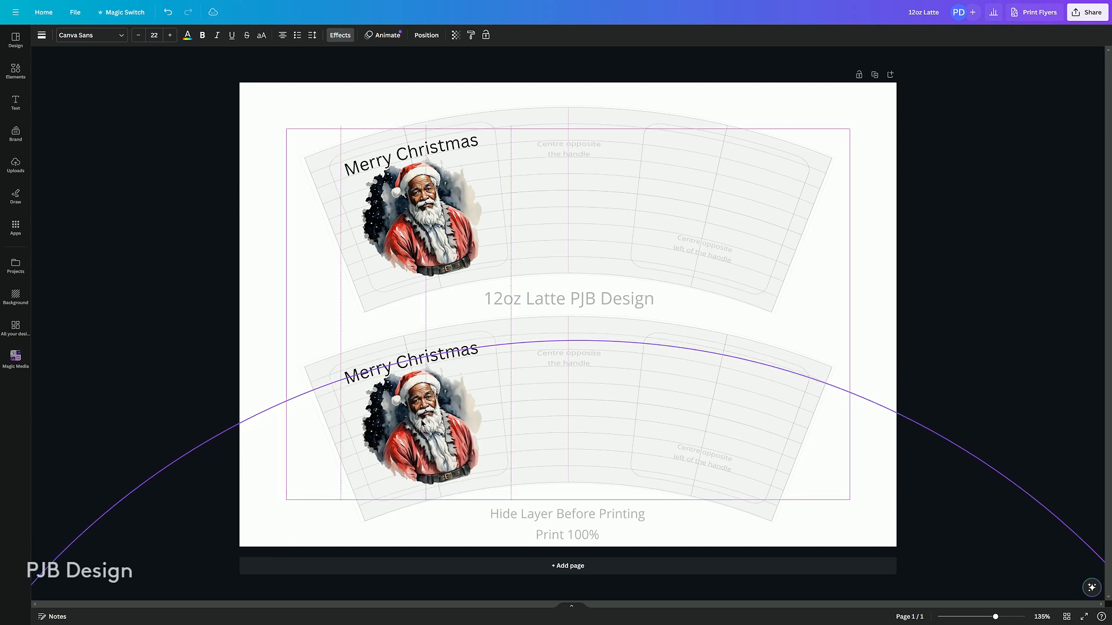
drag(423, 423, 427, 428)
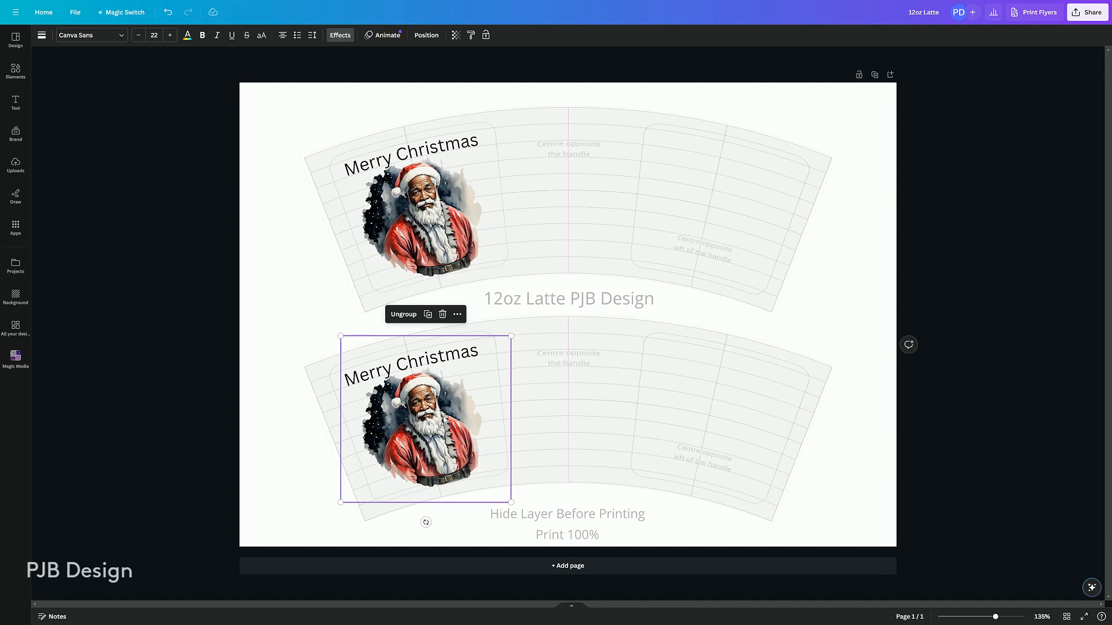
Paste another copy of the design, place it in the upper template's right-hand area and rotate it to about 27°
right_click(414, 215)
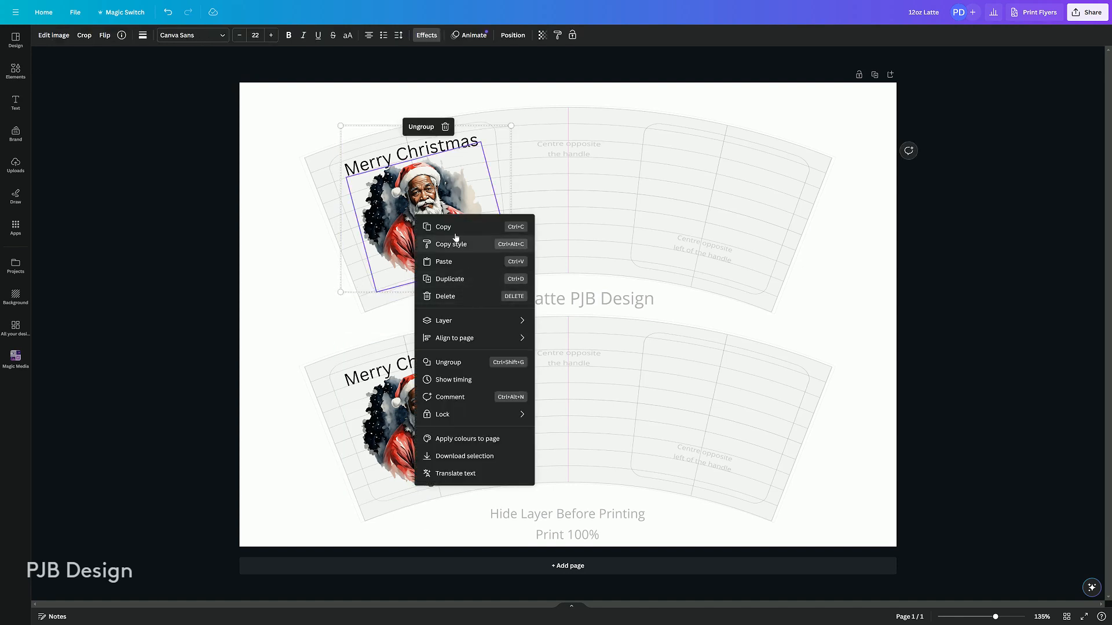
click(445, 261)
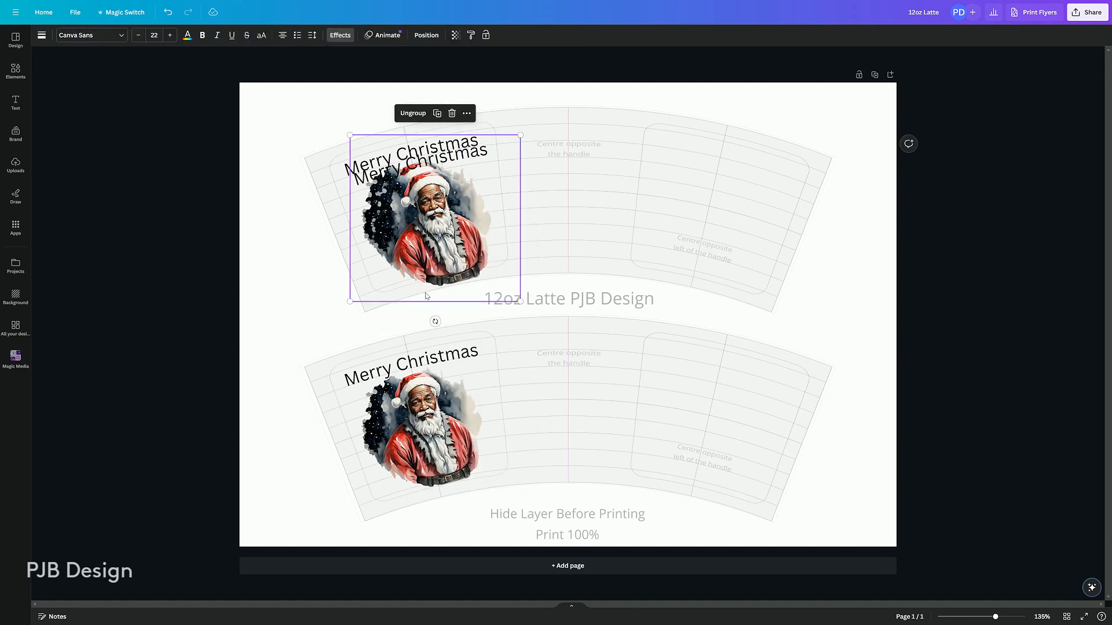
drag(429, 294, 651, 298)
drag(680, 210, 701, 220)
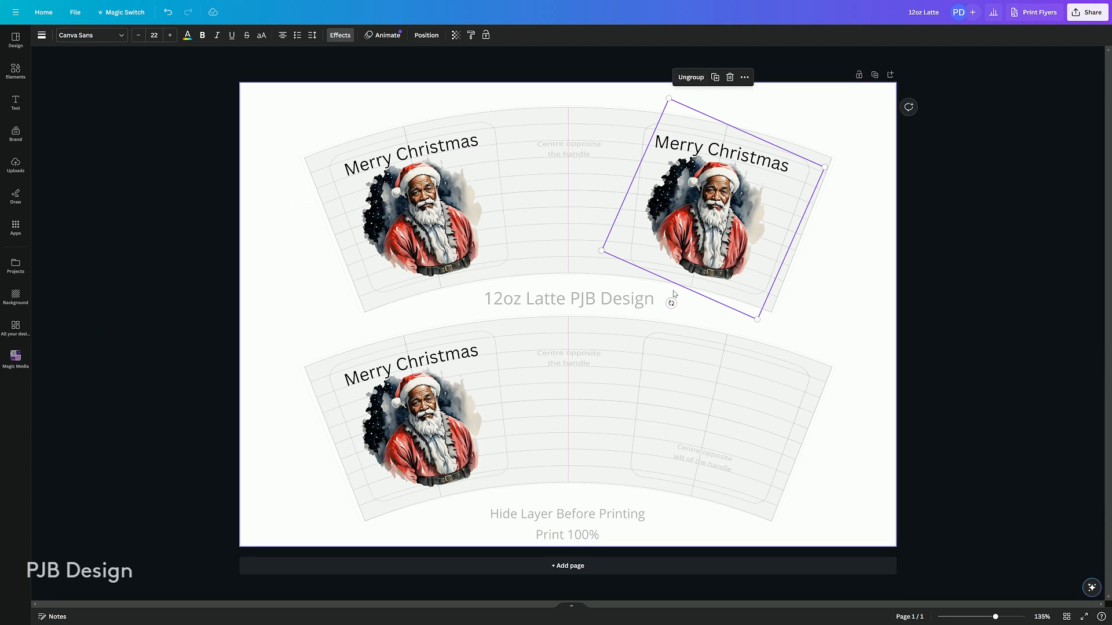
drag(672, 303, 666, 304)
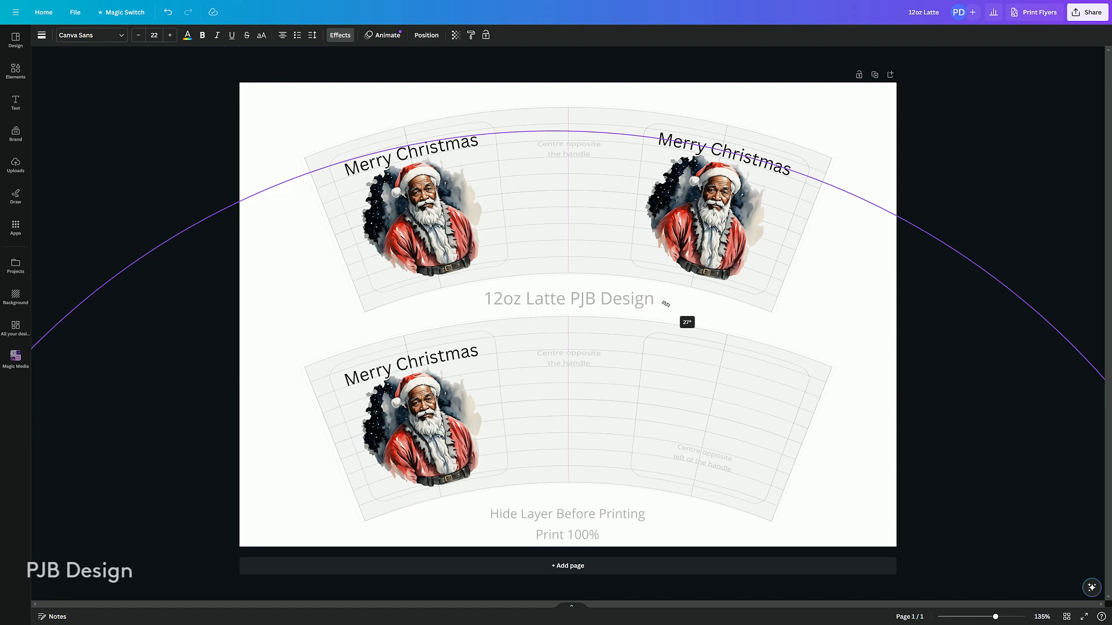
drag(666, 303, 667, 302)
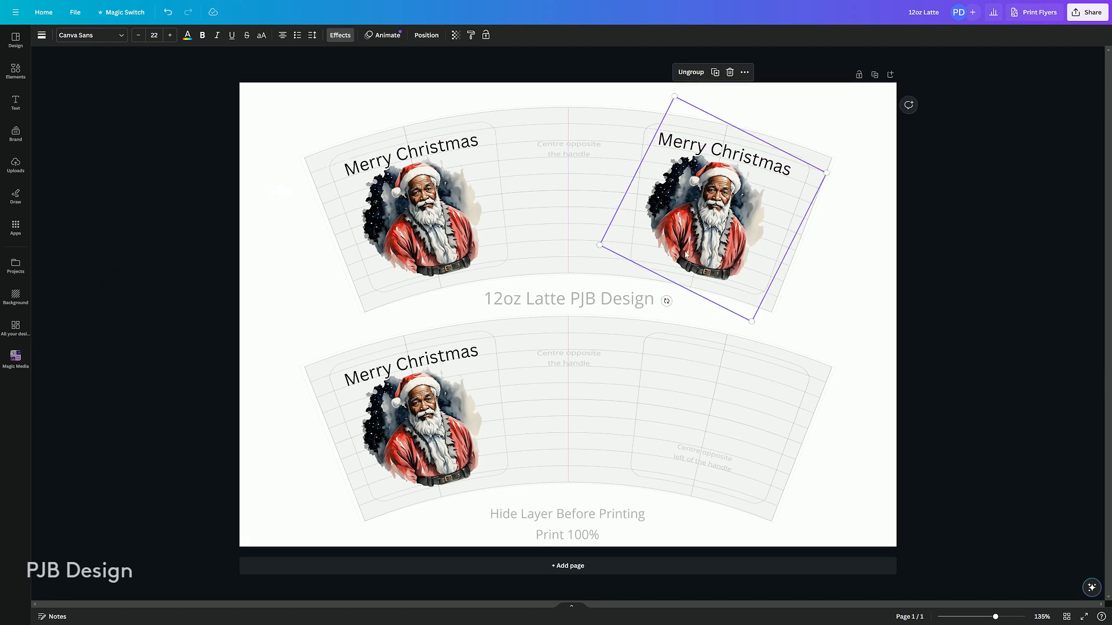
drag(708, 249, 707, 249)
Duplicate the rotated design and align the copy in the lower template's right-hand area, directly beneath the original
right_click(707, 249)
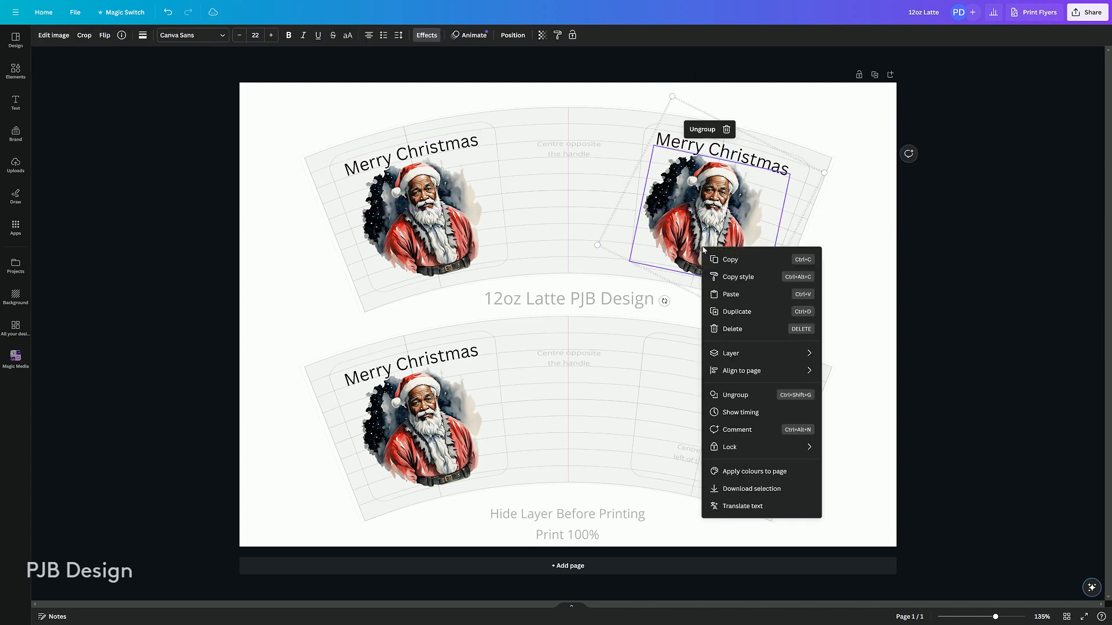
click(734, 259)
right_click(684, 314)
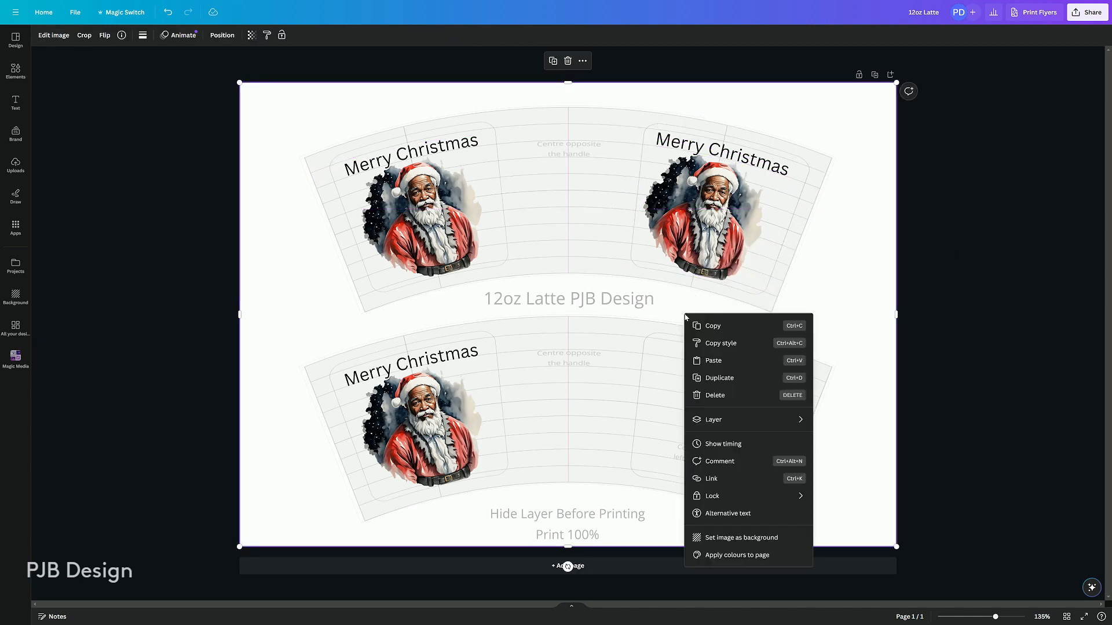
click(698, 364)
drag(712, 220, 700, 421)
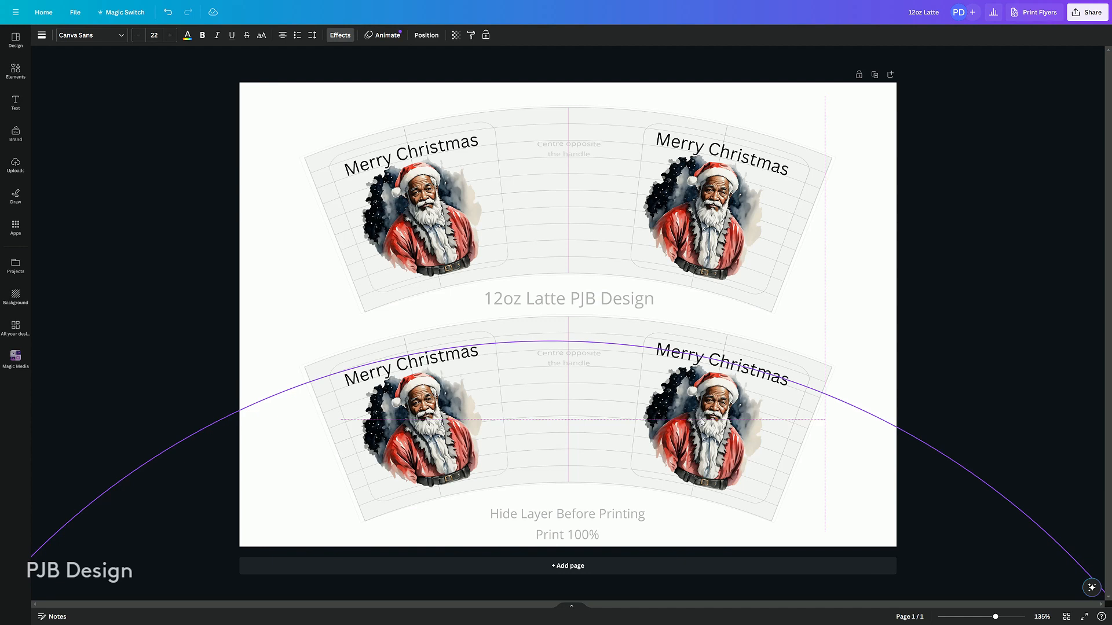
click(700, 419)
Show the page's layers and set the transparency of the grey guide template layer to 0
click(429, 311)
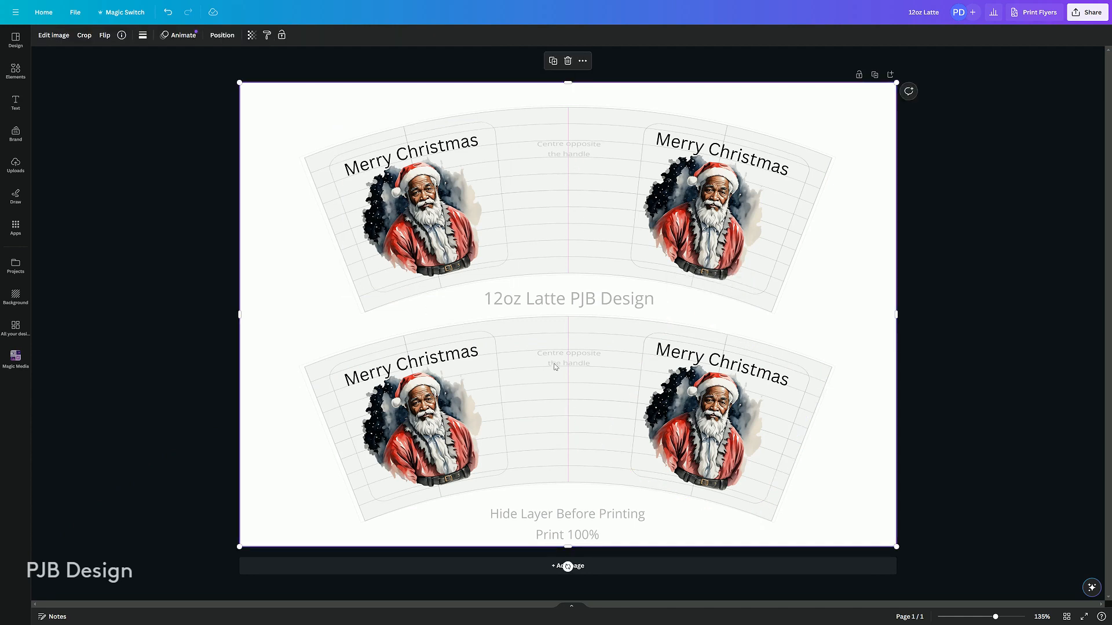
right_click(454, 306)
right_click(547, 217)
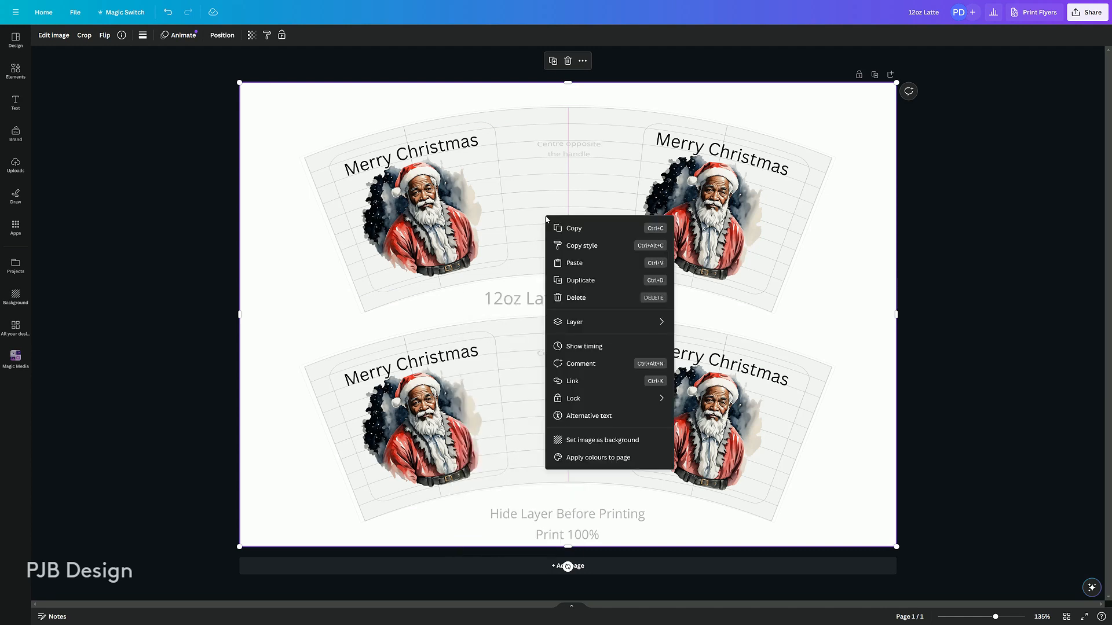
mouse_move(577, 324)
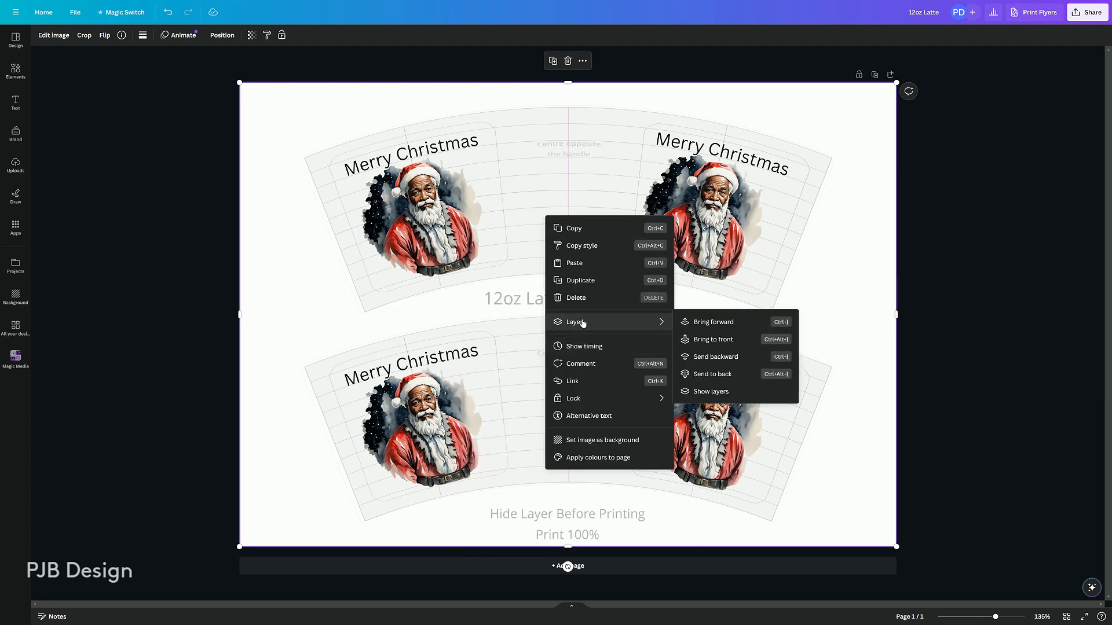
click(697, 392)
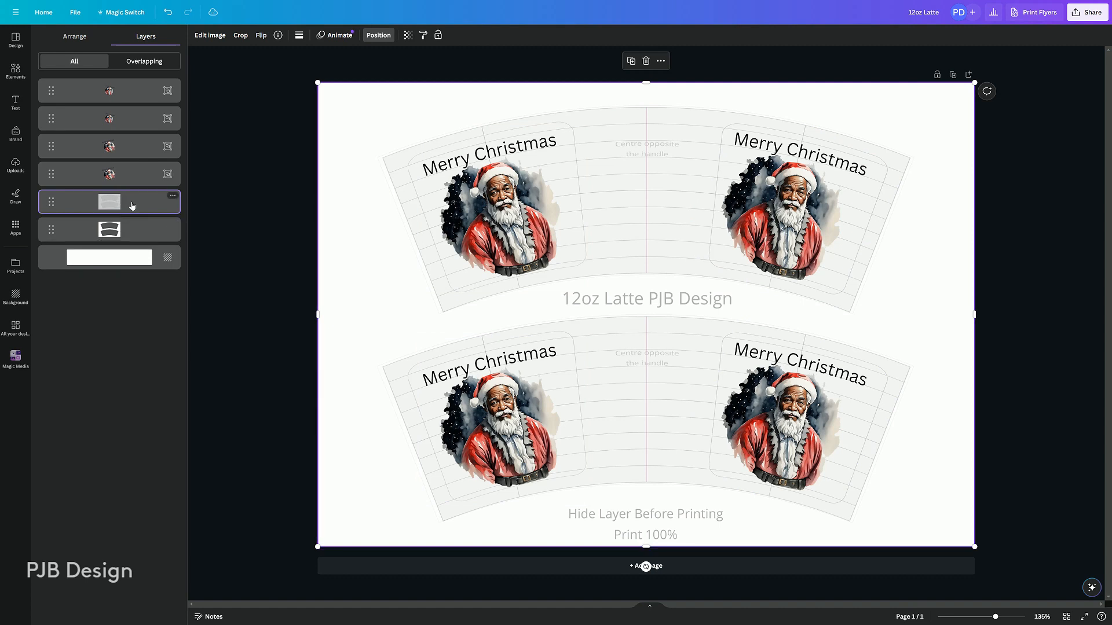
click(407, 35)
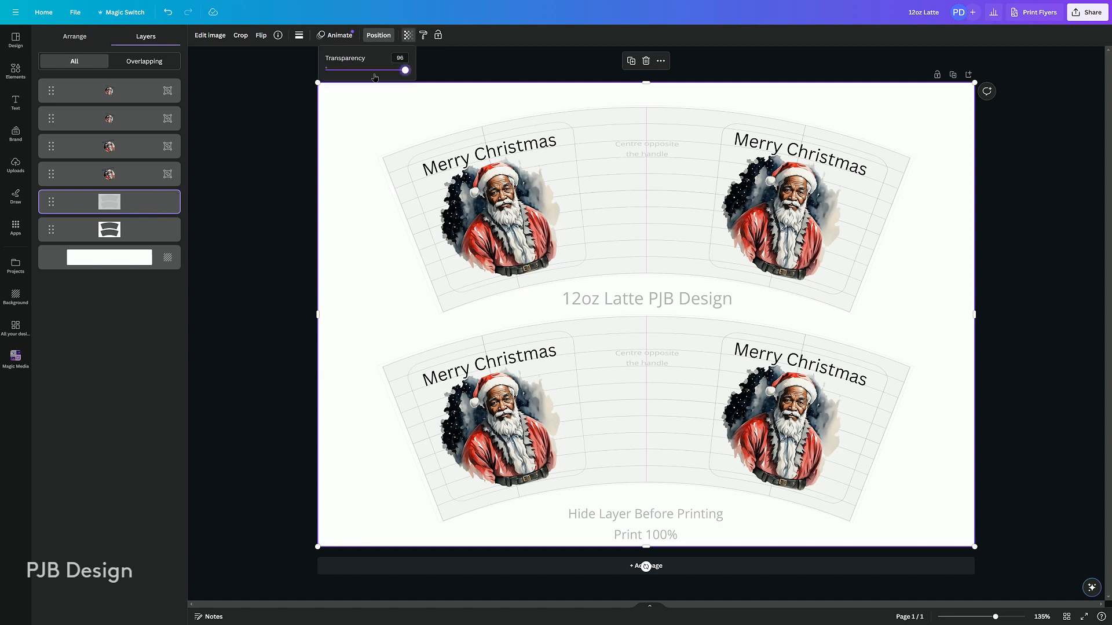
drag(405, 71, 322, 71)
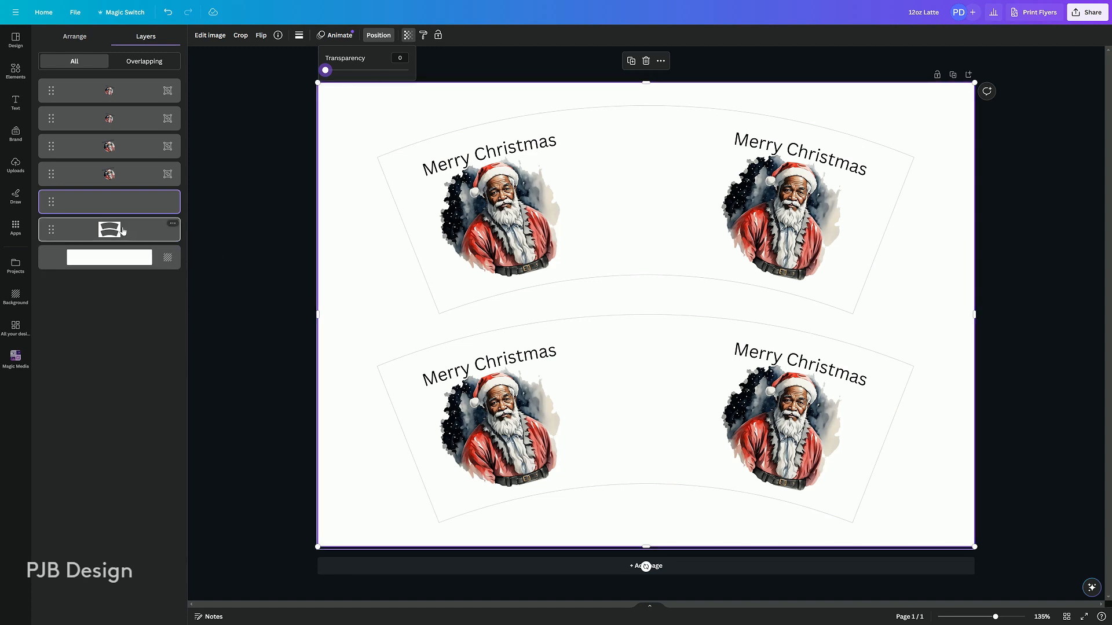
Try the outline layer's transparency at 0 and 29, and return it to 100
click(374, 167)
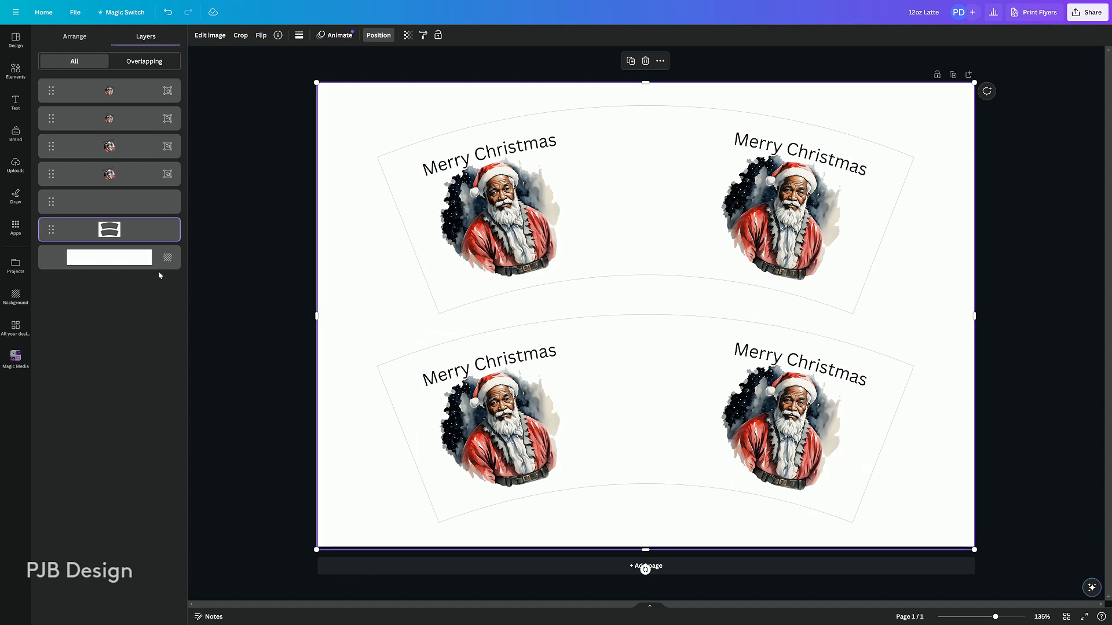
click(407, 34)
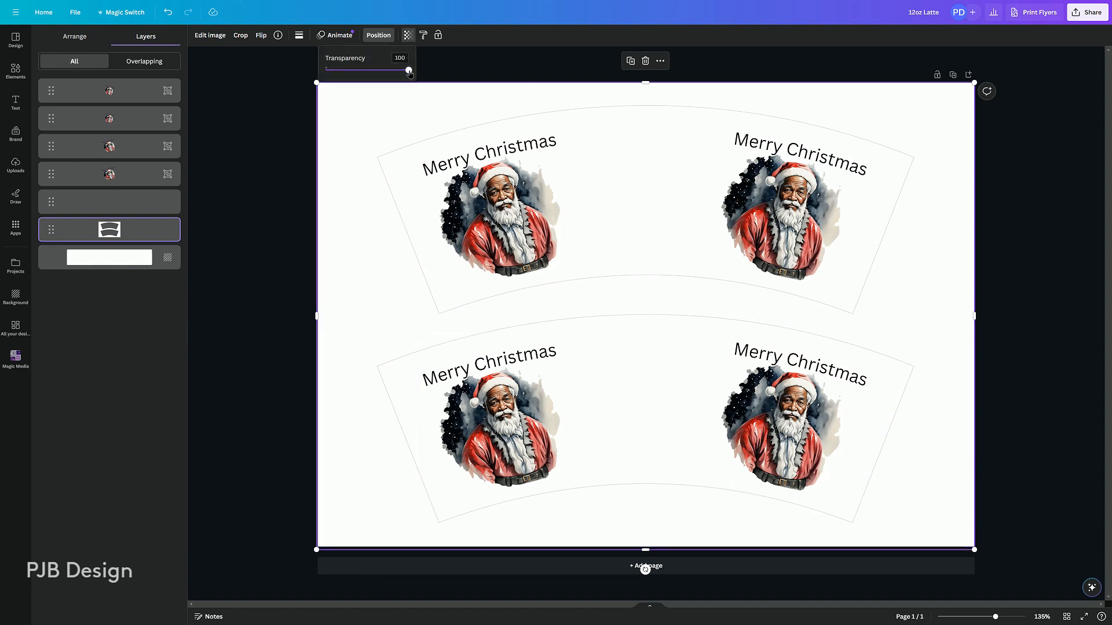
drag(407, 70, 300, 83)
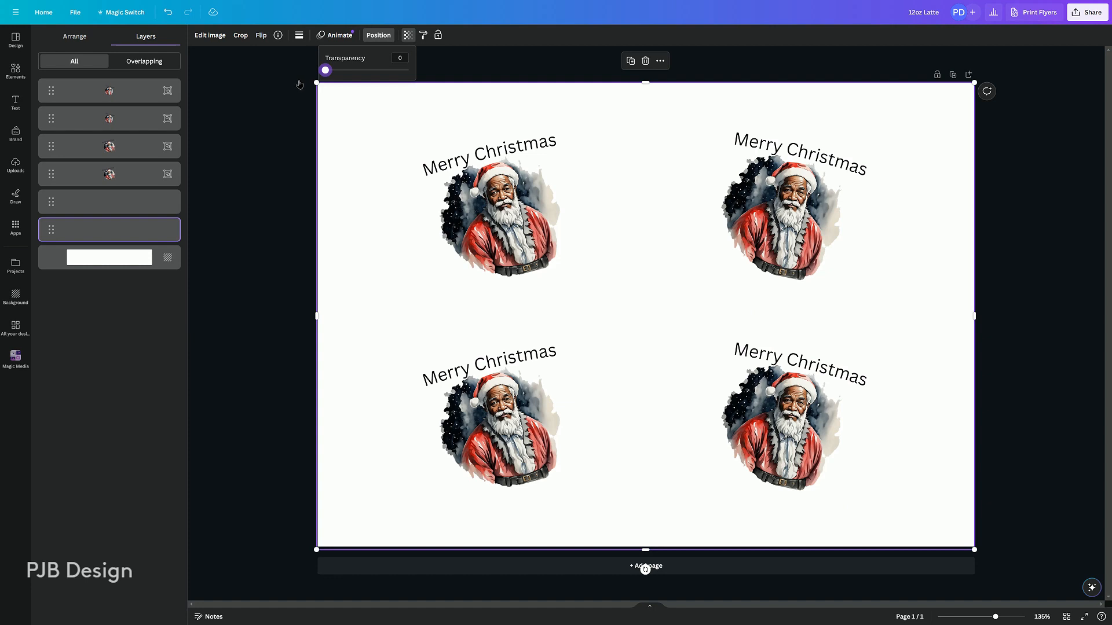
drag(326, 70, 350, 77)
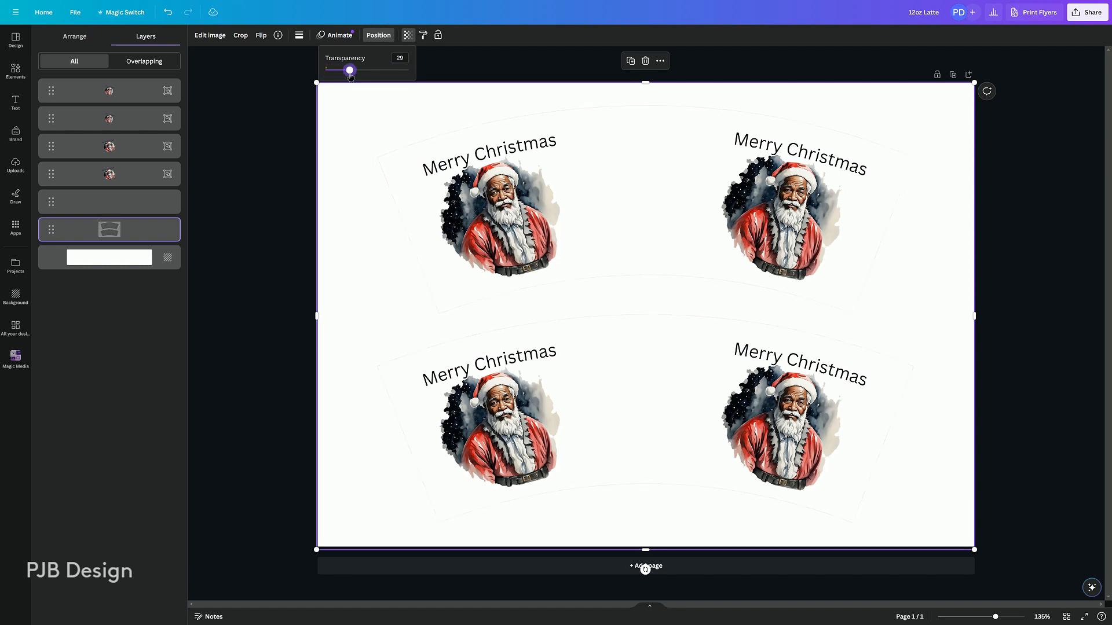
drag(350, 77, 411, 74)
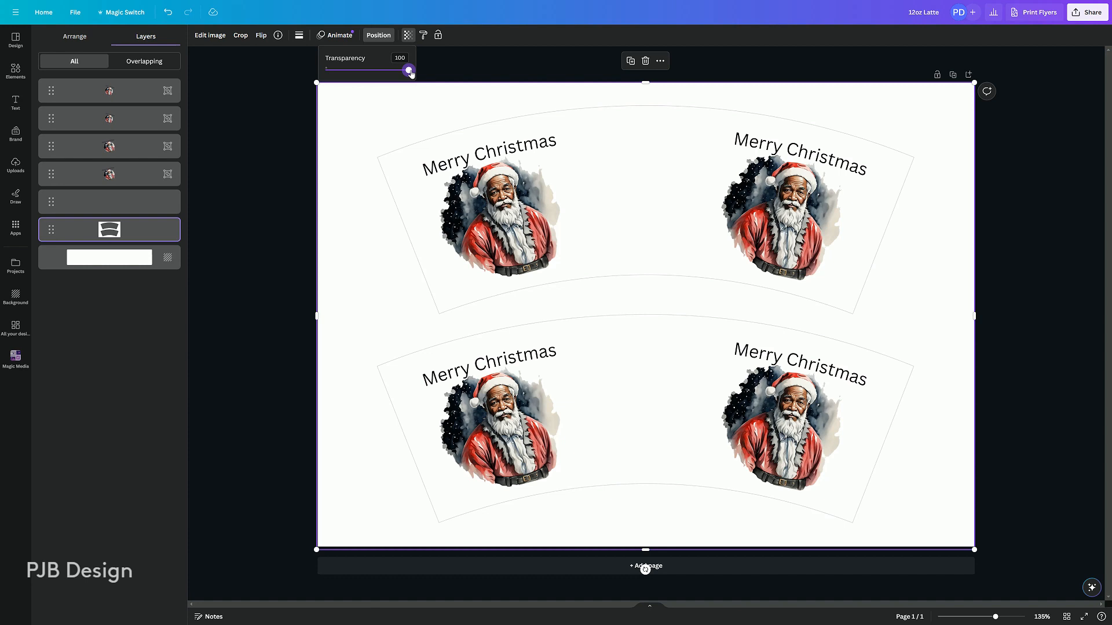
Set the guide template layer's transparency to 100, and swap its stacking order with the outline layer and back
click(115, 202)
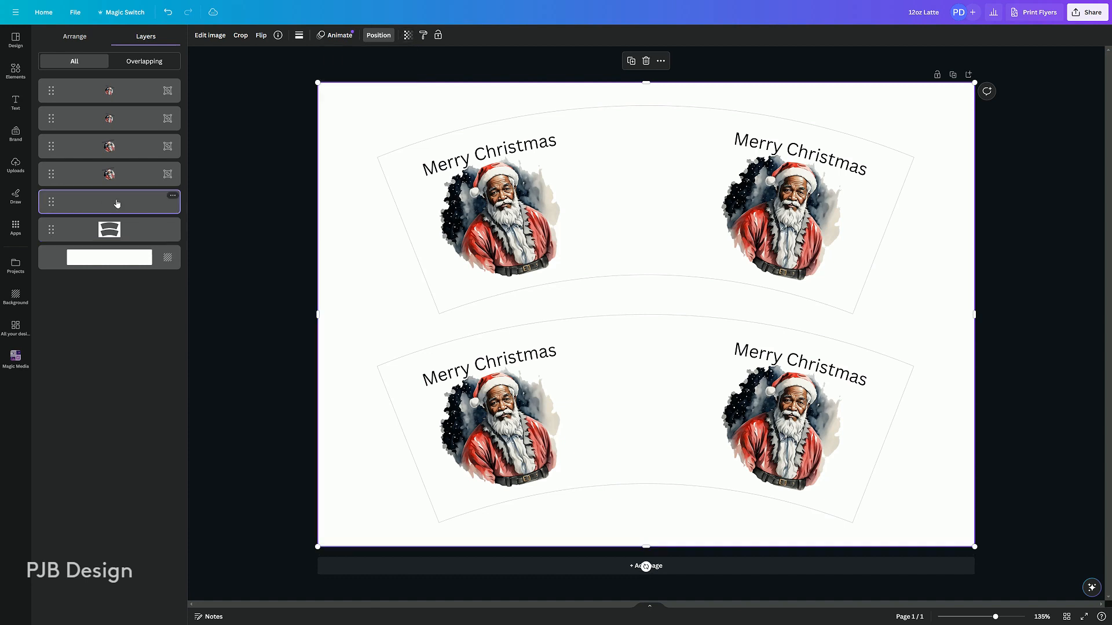
click(407, 36)
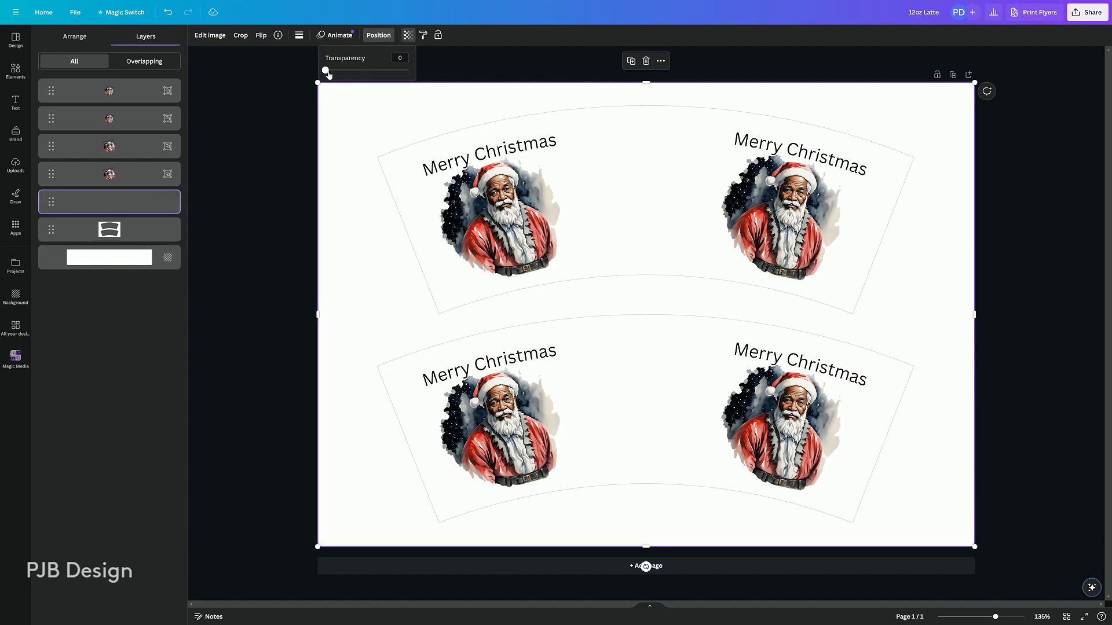
drag(326, 69, 408, 70)
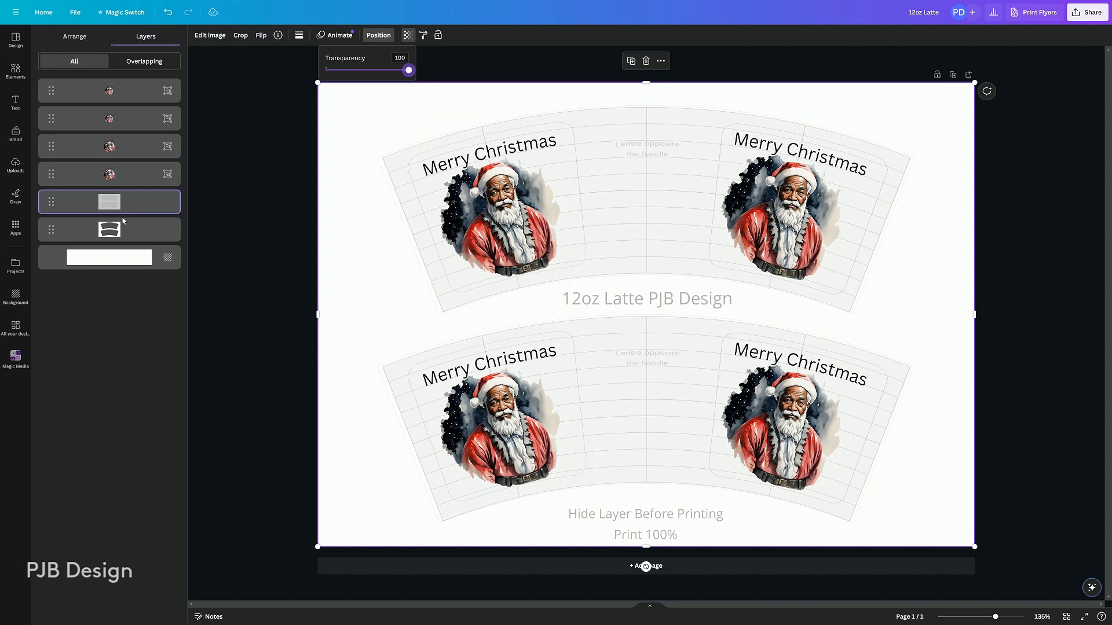
drag(109, 230, 131, 202)
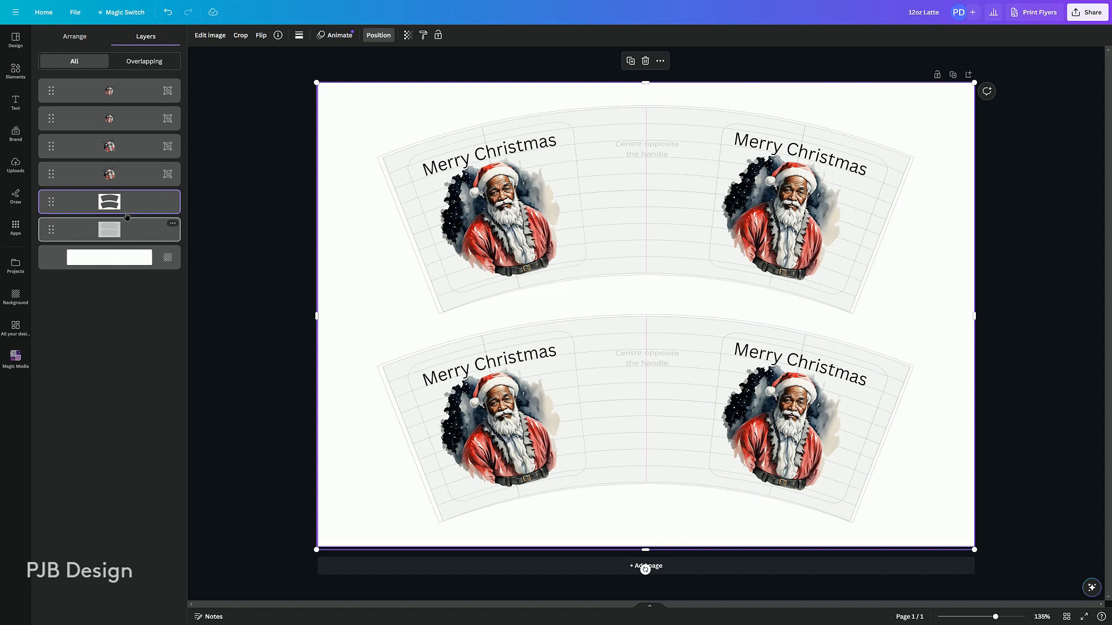
drag(126, 229, 129, 202)
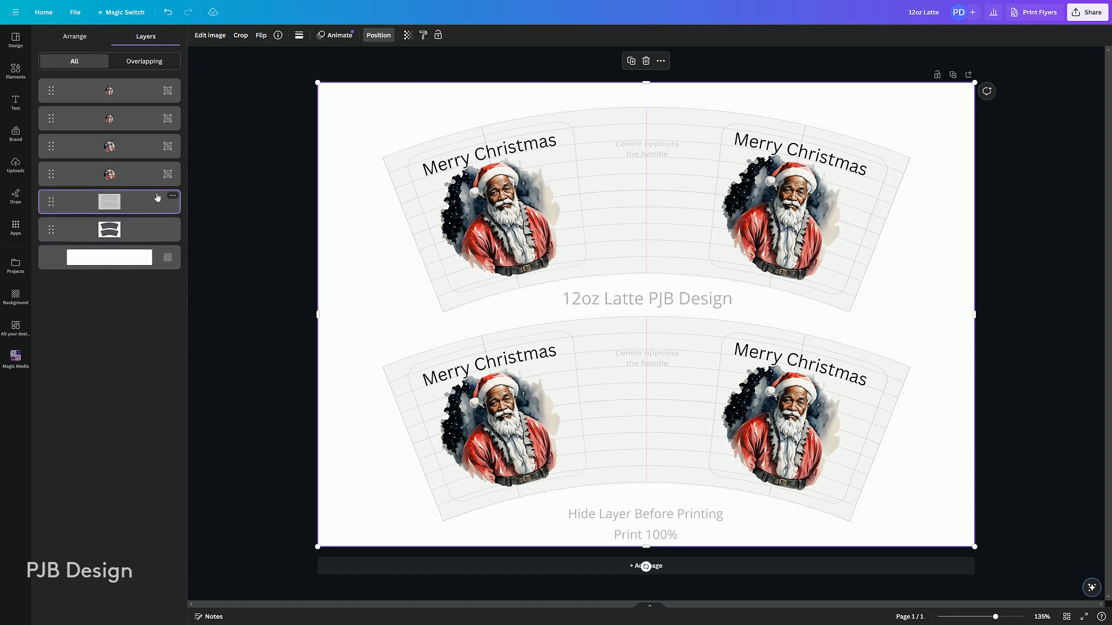
Hide the guide template layer by setting its transparency to 0, and deselect everything on the page
click(407, 35)
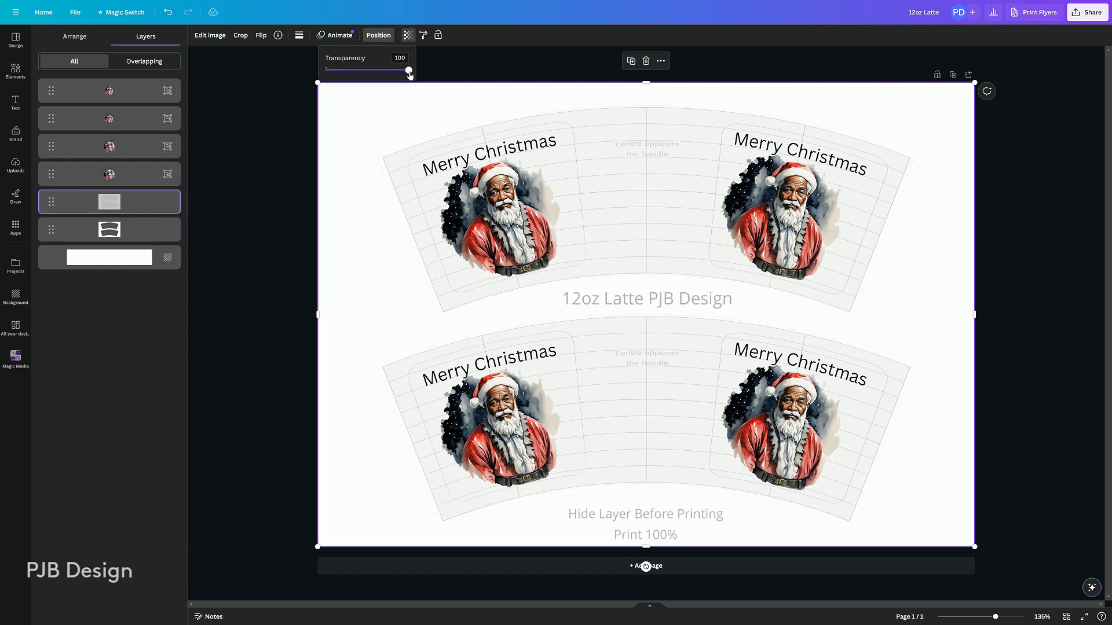
drag(407, 70, 318, 84)
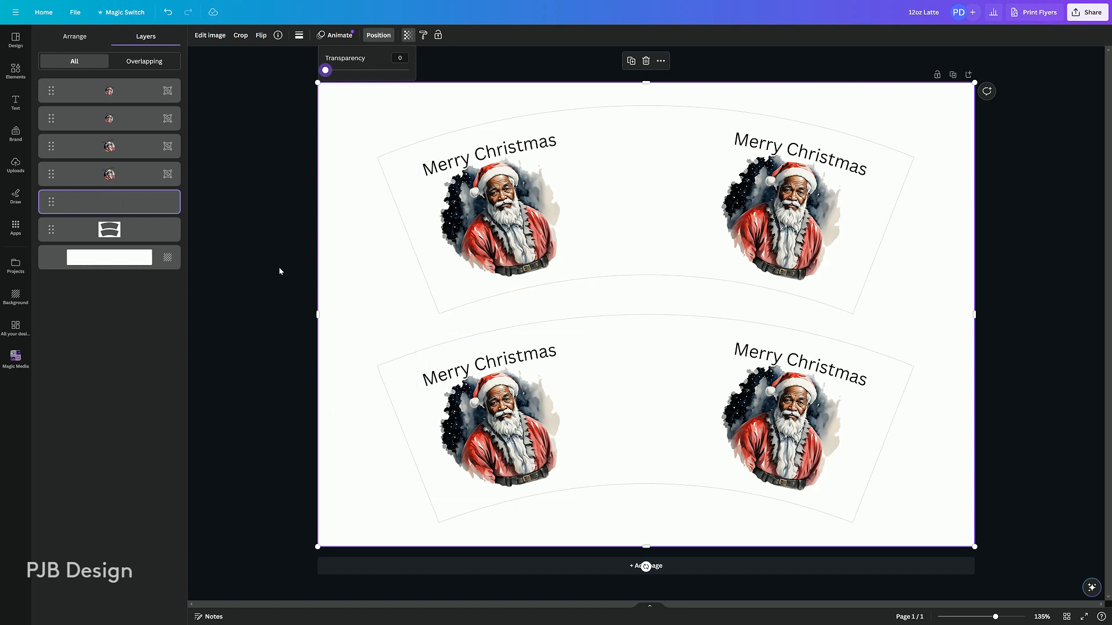
click(220, 235)
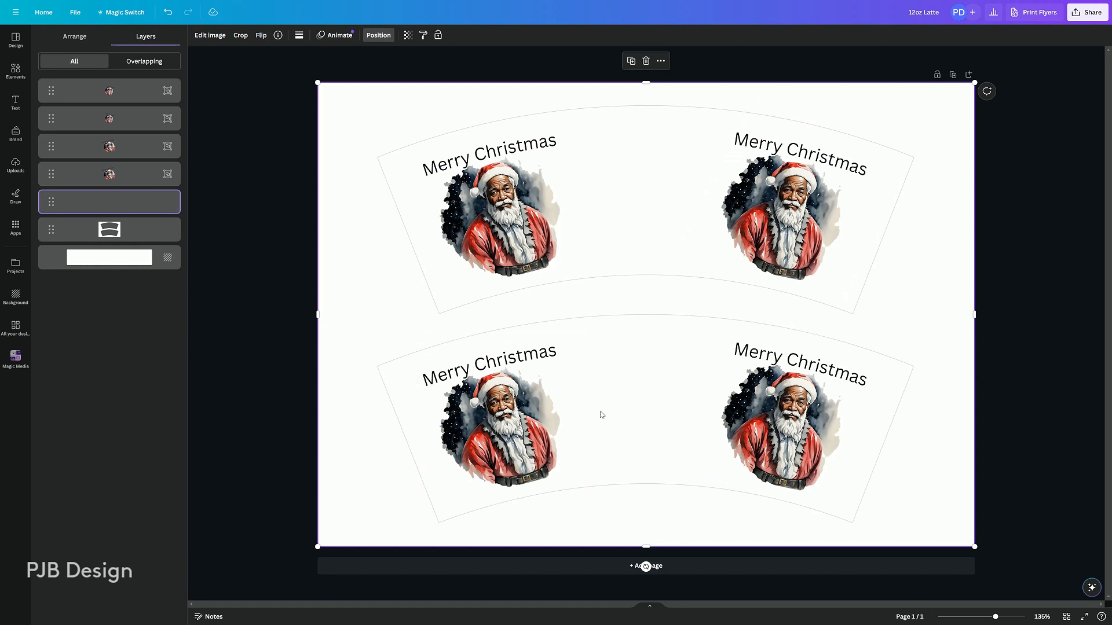
click(259, 405)
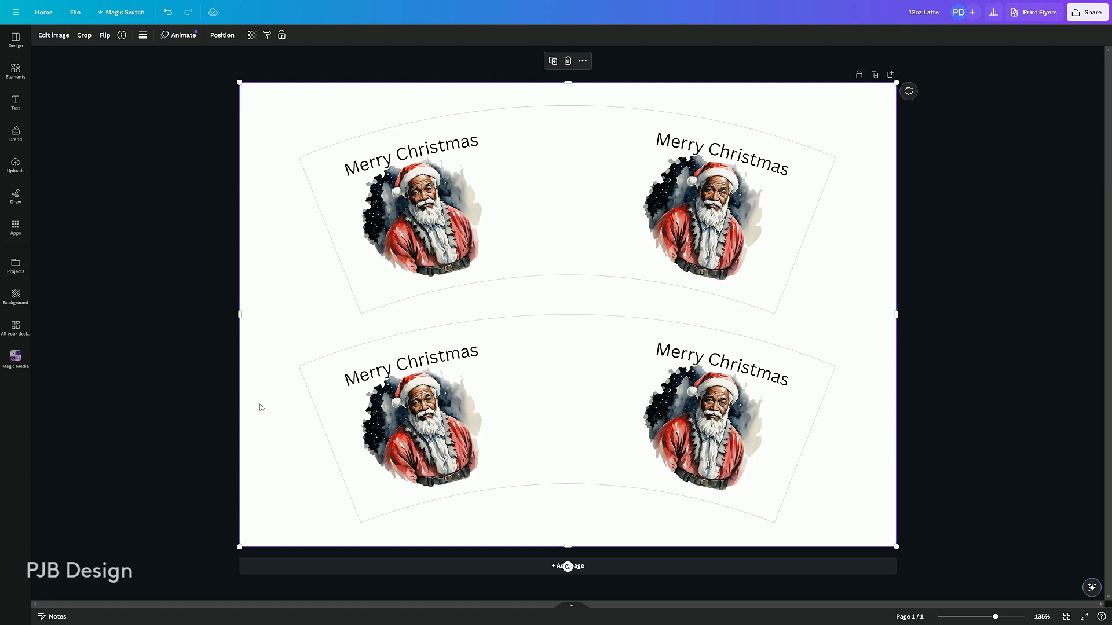
click(150, 338)
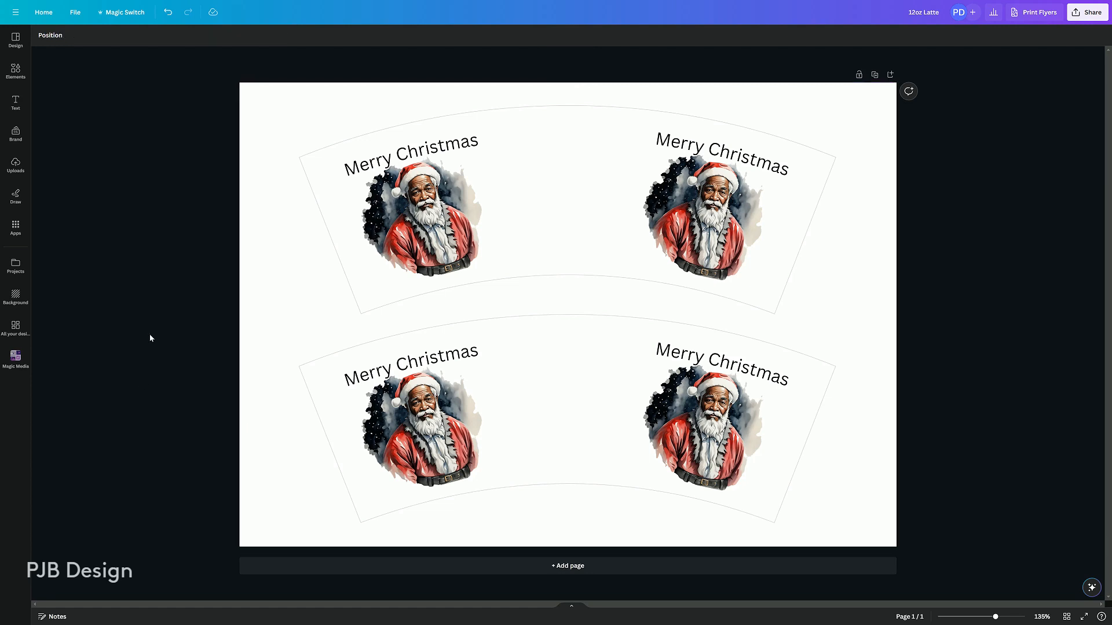